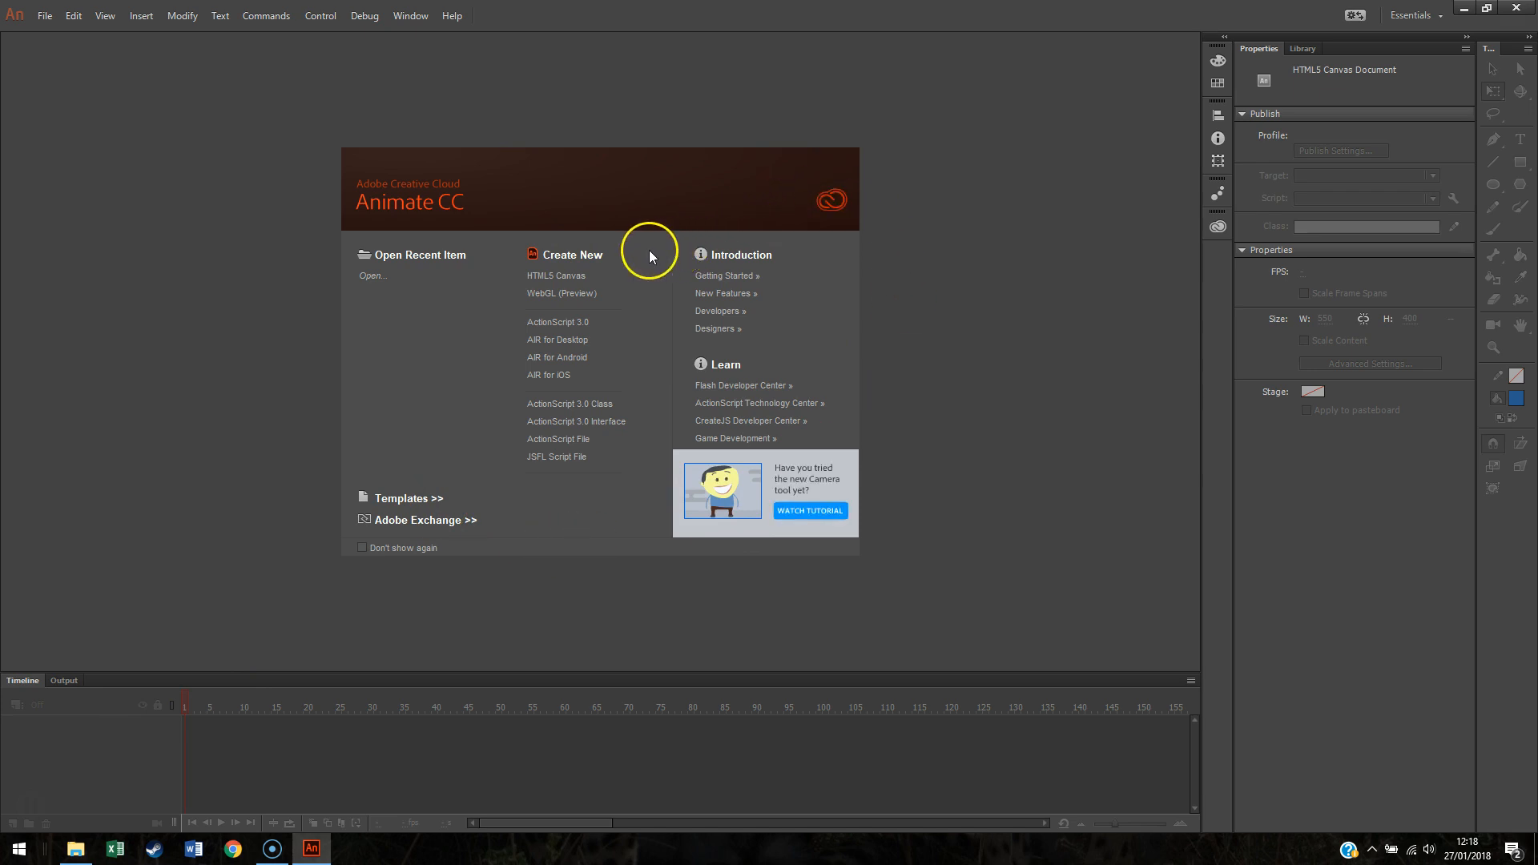
pyautogui.click(608, 282)
pyautogui.click(592, 278)
pyautogui.click(597, 279)
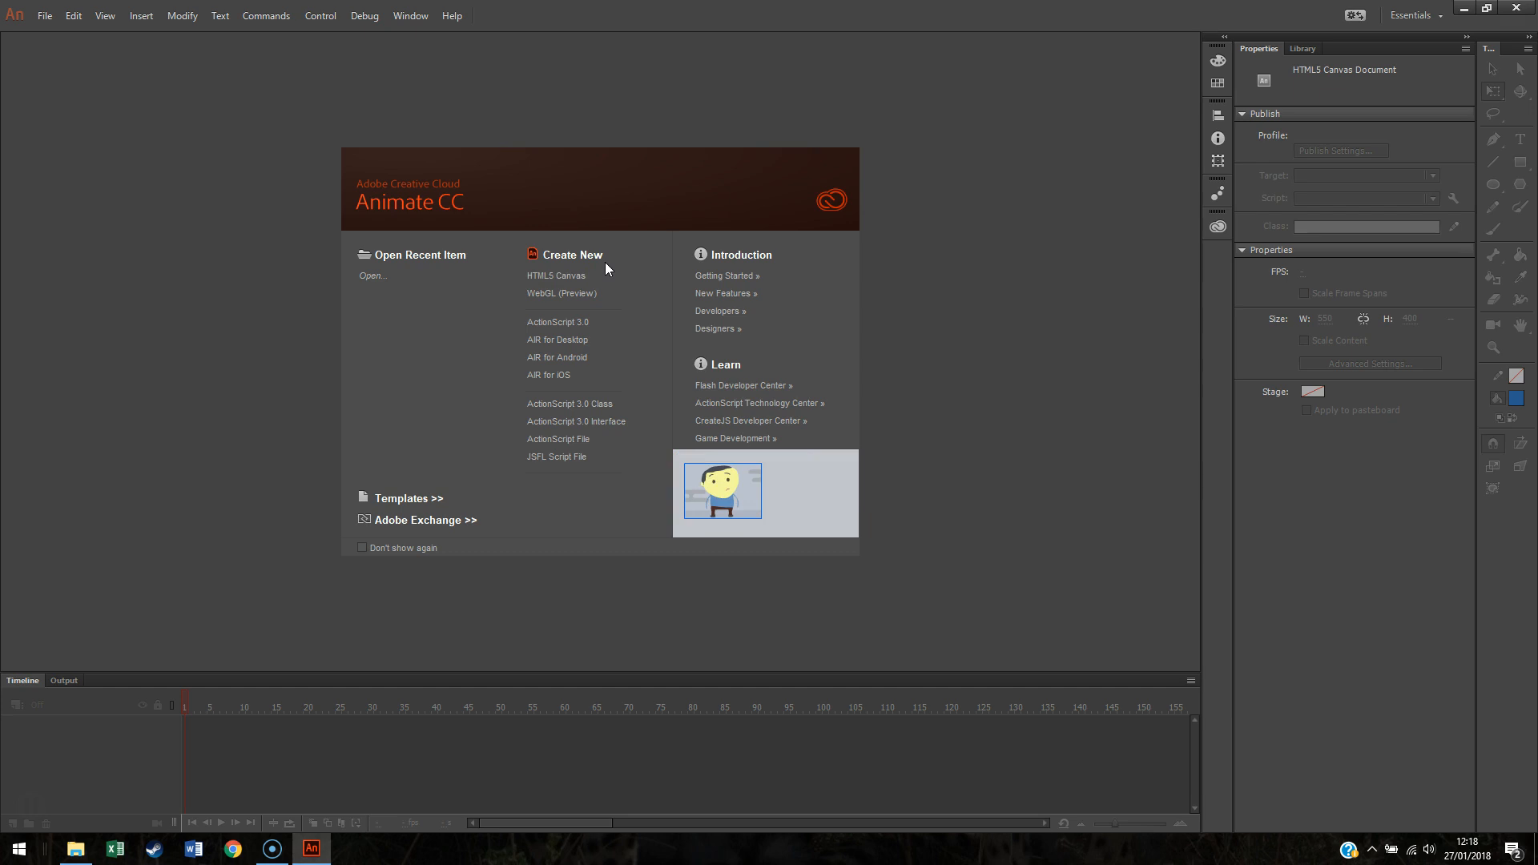
pyautogui.click(591, 280)
pyautogui.click(761, 324)
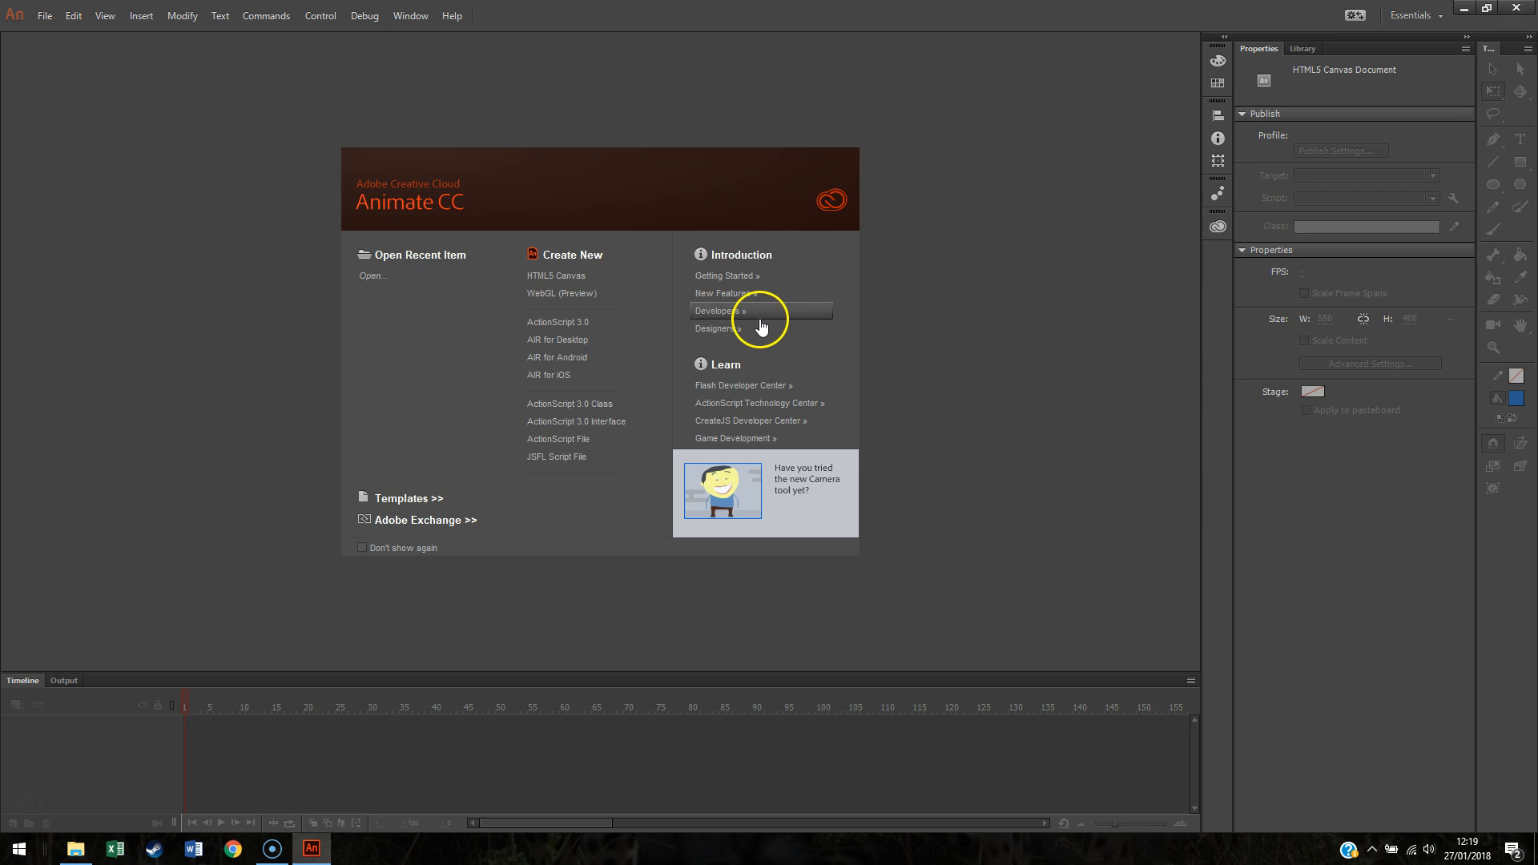
pyautogui.click(749, 321)
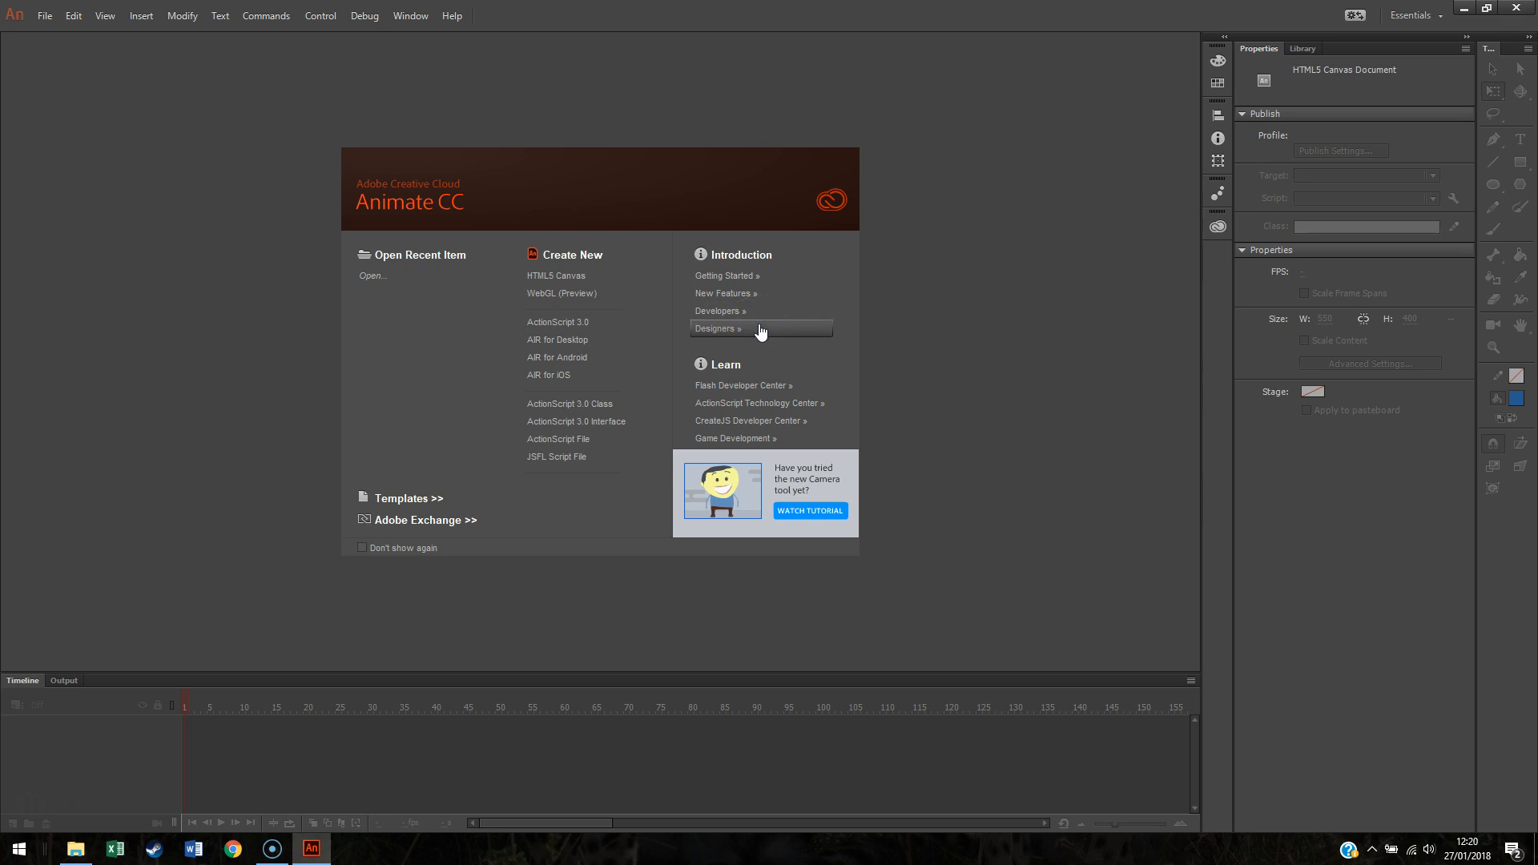
pyautogui.click(760, 332)
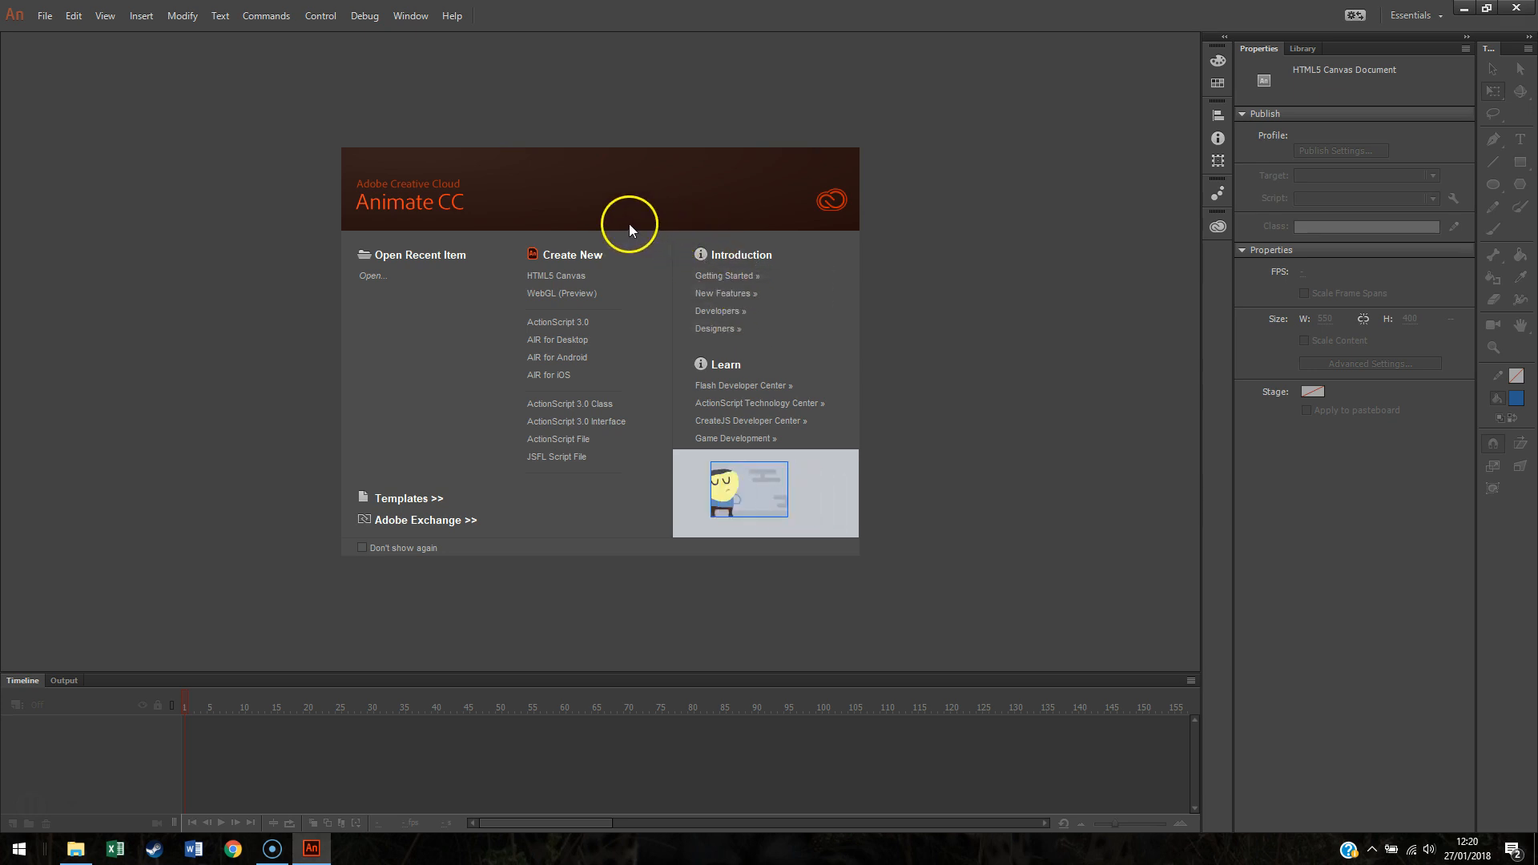
# Step: Create a new HTML5 Canvas document and show its library
pyautogui.click(575, 277)
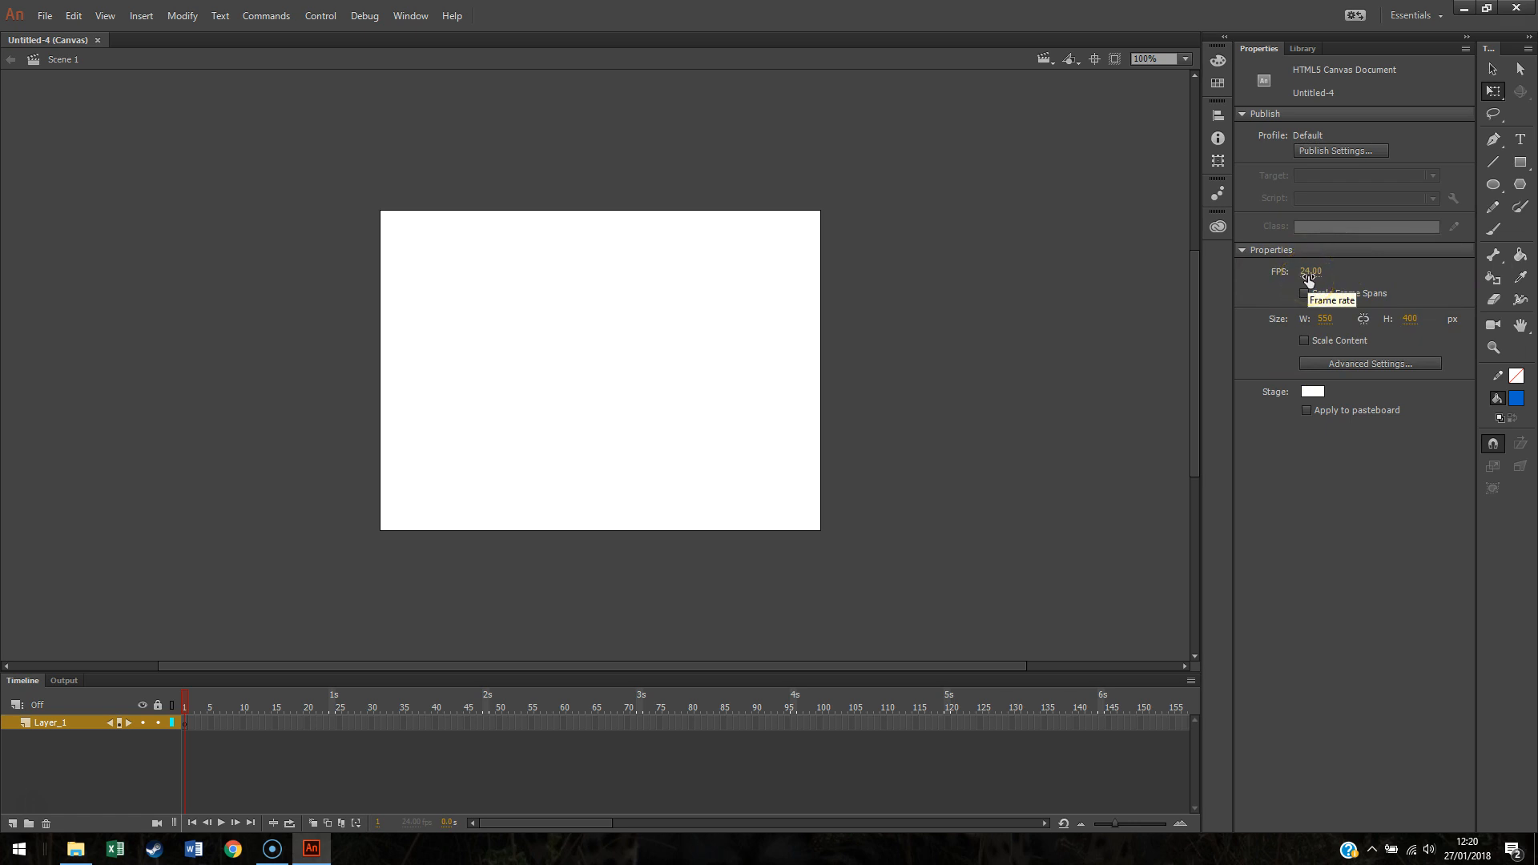
pyautogui.moveTo(1309, 275); pyautogui.dragTo(1311, 277)
pyautogui.click(1301, 49)
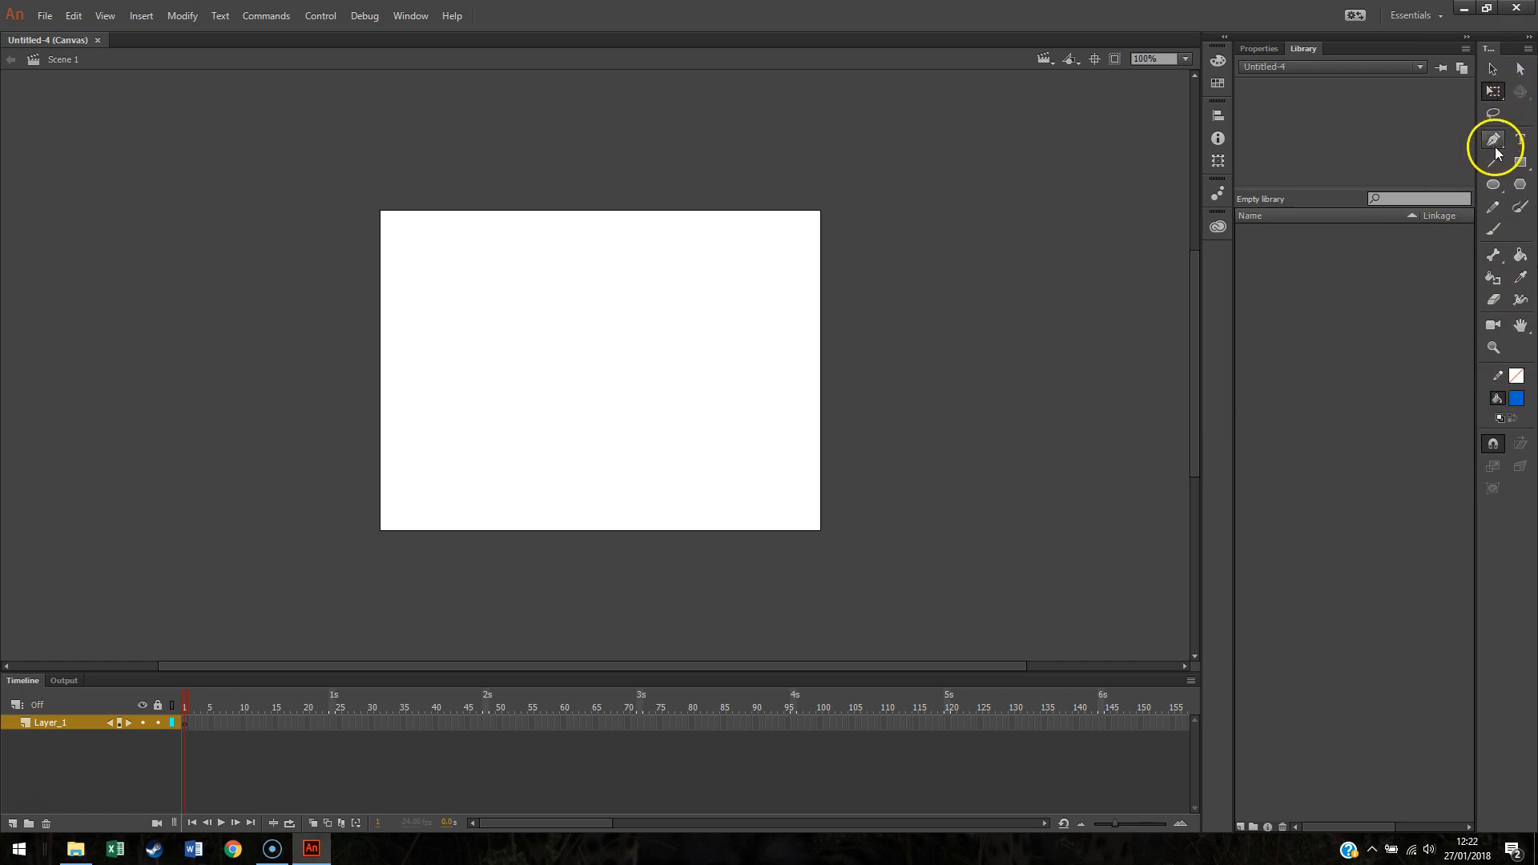
pyautogui.click(1520, 163)
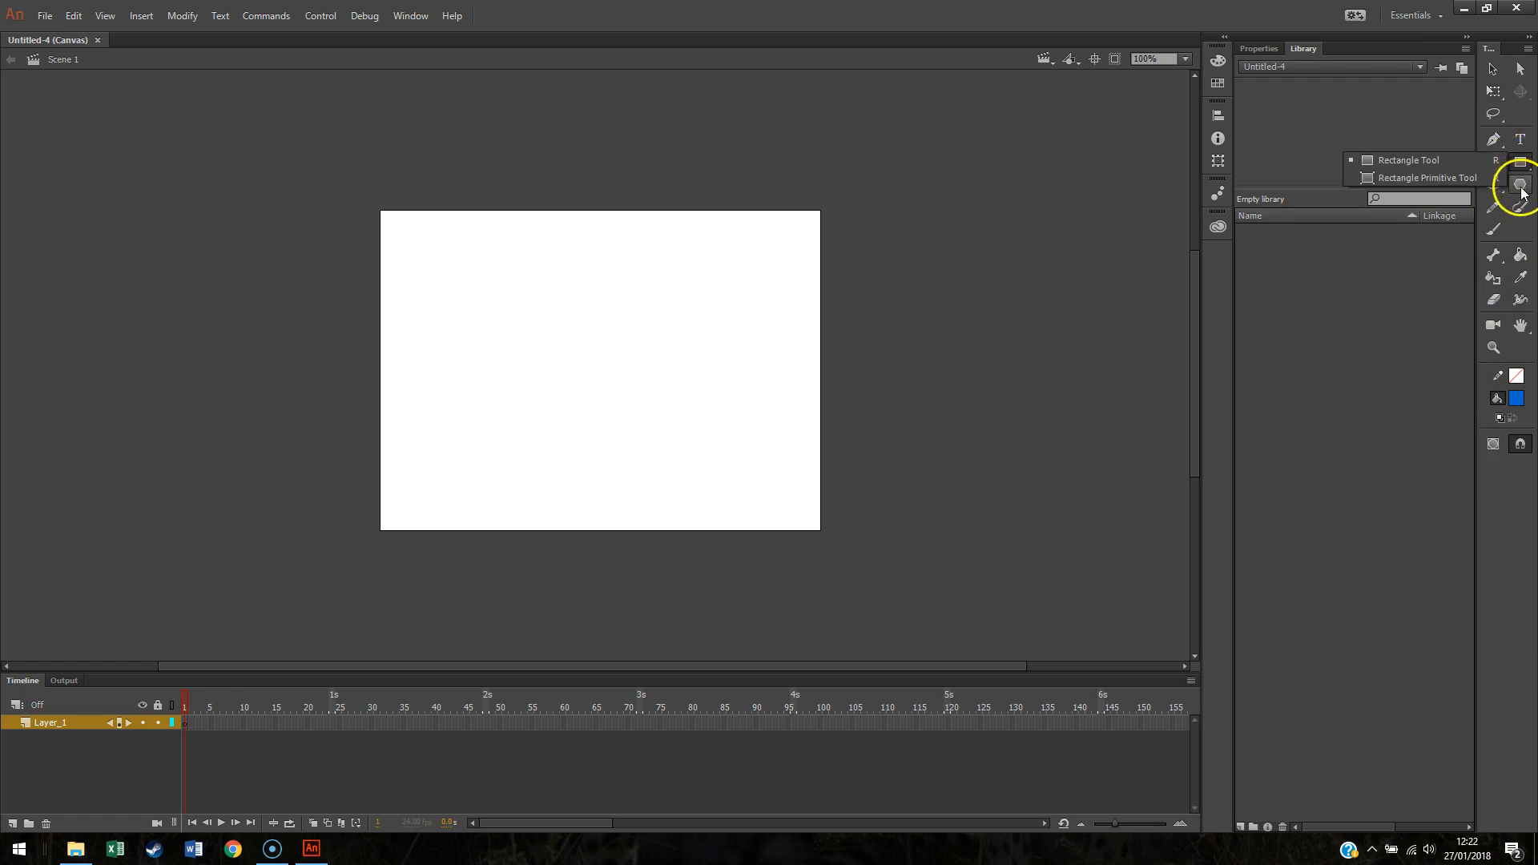
pyautogui.click(1497, 189)
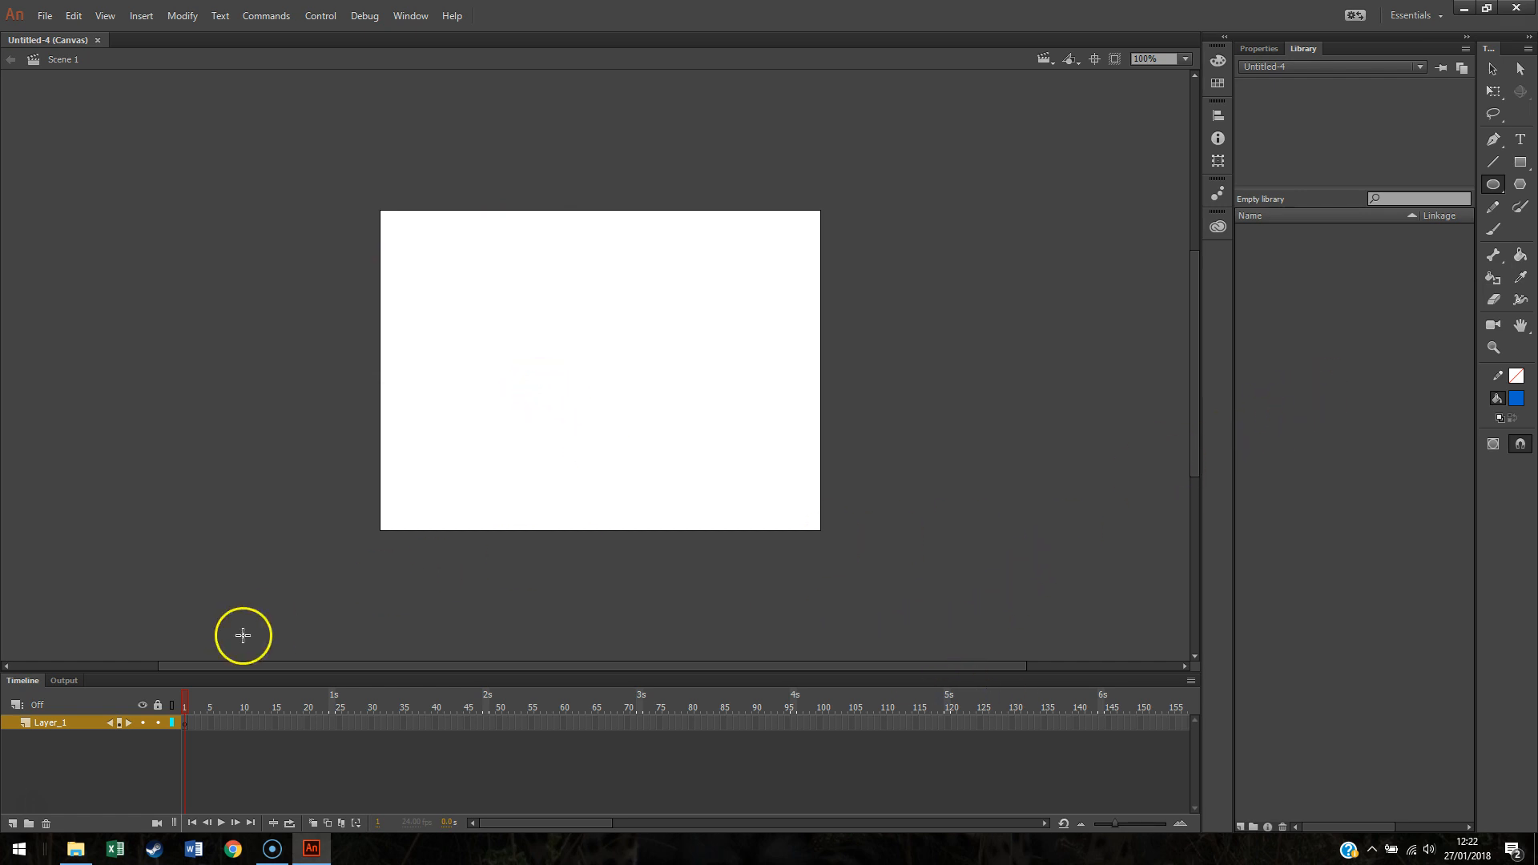
# Step: Import the sky and trollface images from the Animate folder in File Explorer into the document's library
pyautogui.click(76, 851)
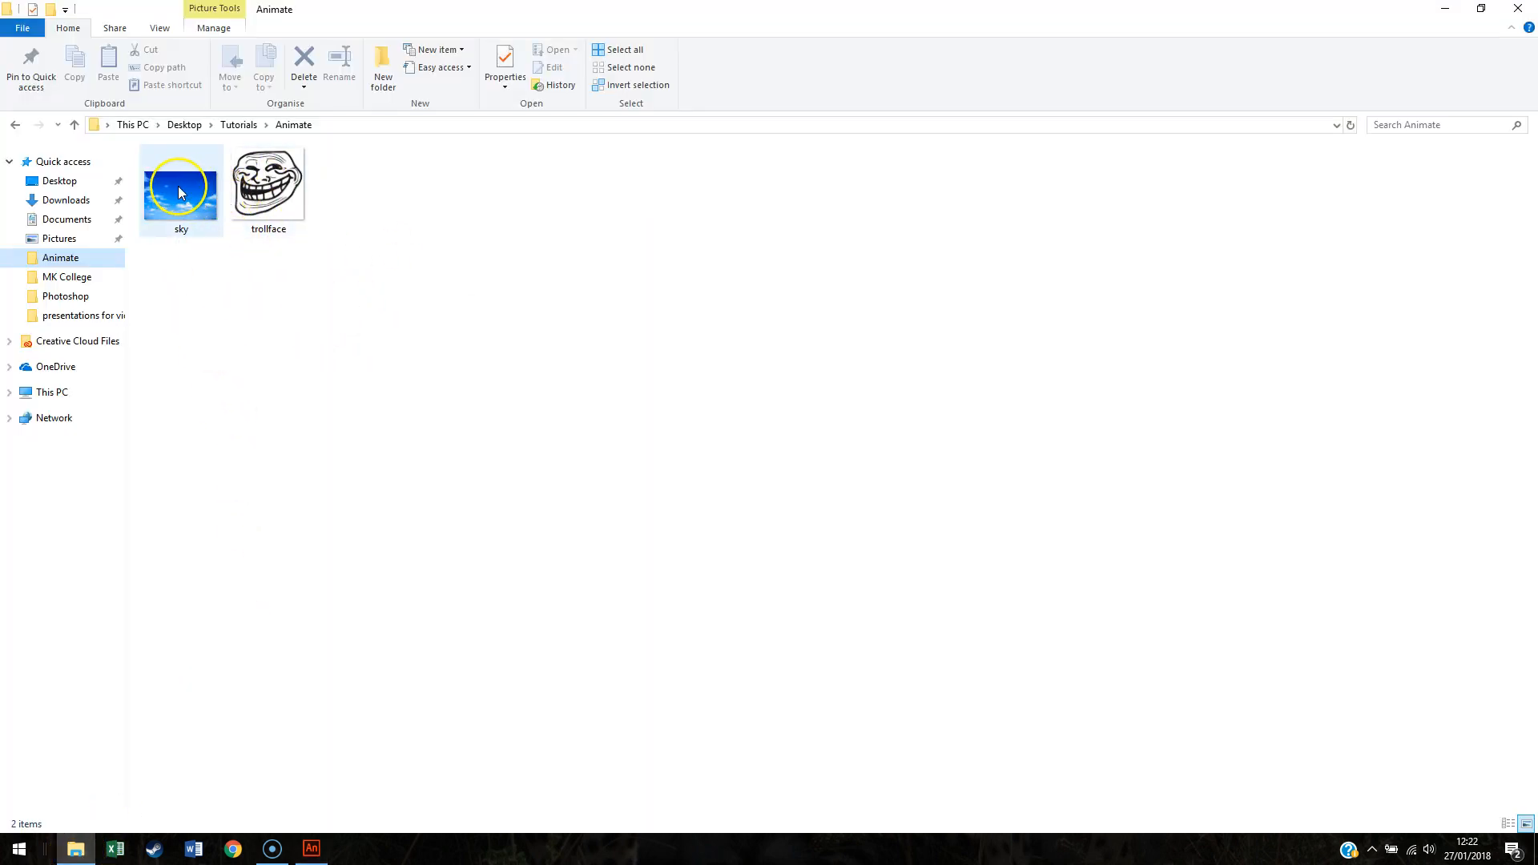
pyautogui.moveTo(175, 186); pyautogui.dragTo(1315, 386)
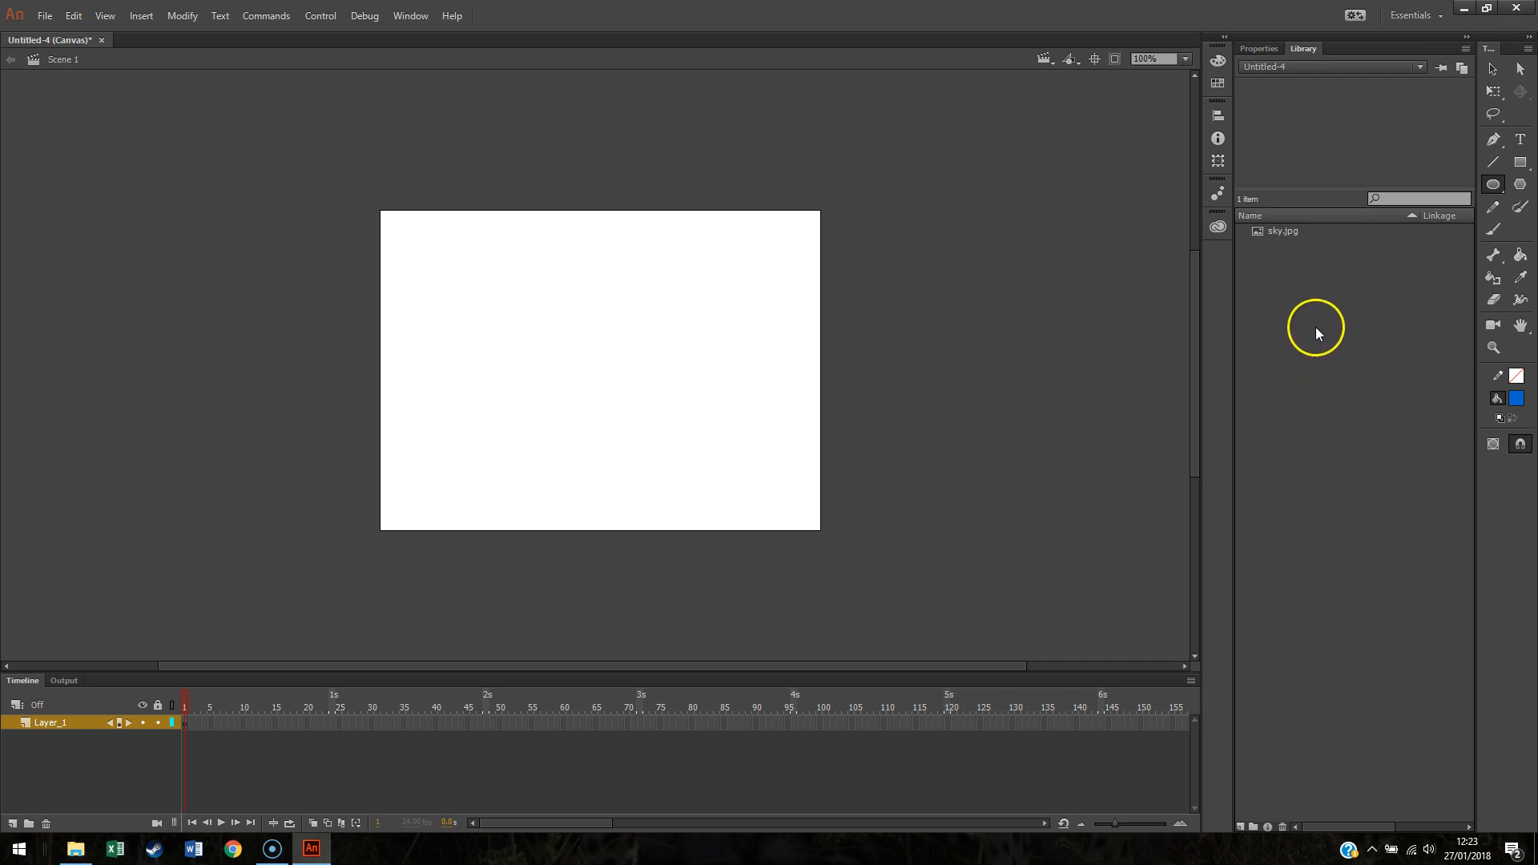
pyautogui.click(75, 848)
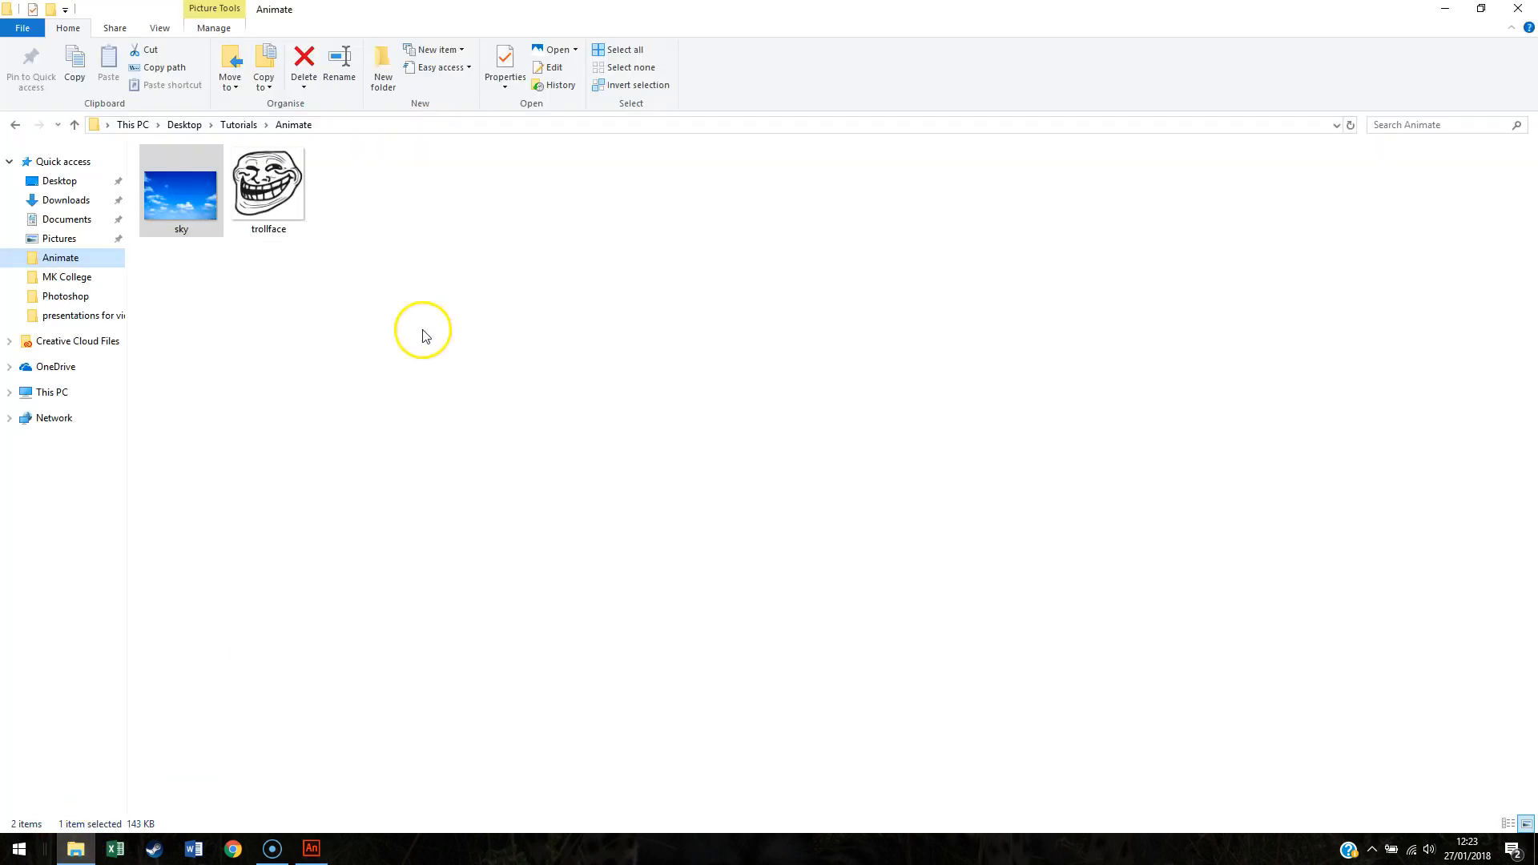
pyautogui.moveTo(269, 192); pyautogui.dragTo(1370, 468)
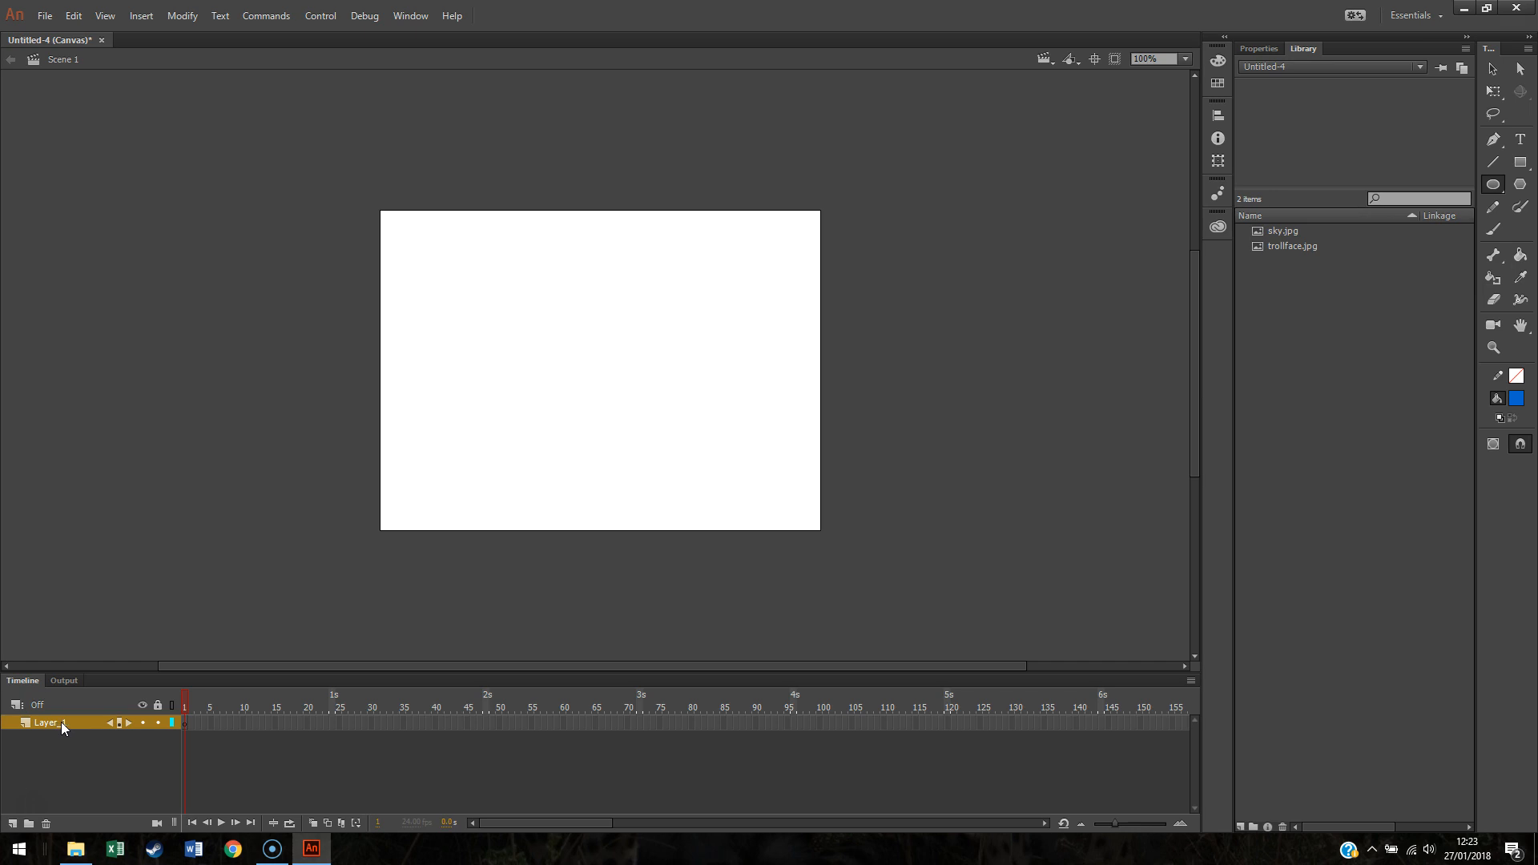
# Step: Rename the document's only layer as Background
pyautogui.doubleClick(60, 722)
pyautogui.write('Background')
pyautogui.press('Return')
pyautogui.click(23, 750)
# Step: Place the sky.jpg image from the library on the stage in the Background layer
pyautogui.click(1298, 232)
pyautogui.moveTo(1285, 246); pyautogui.dragTo(1179, 263)
pyautogui.moveTo(940, 316); pyautogui.dragTo(575, 368)
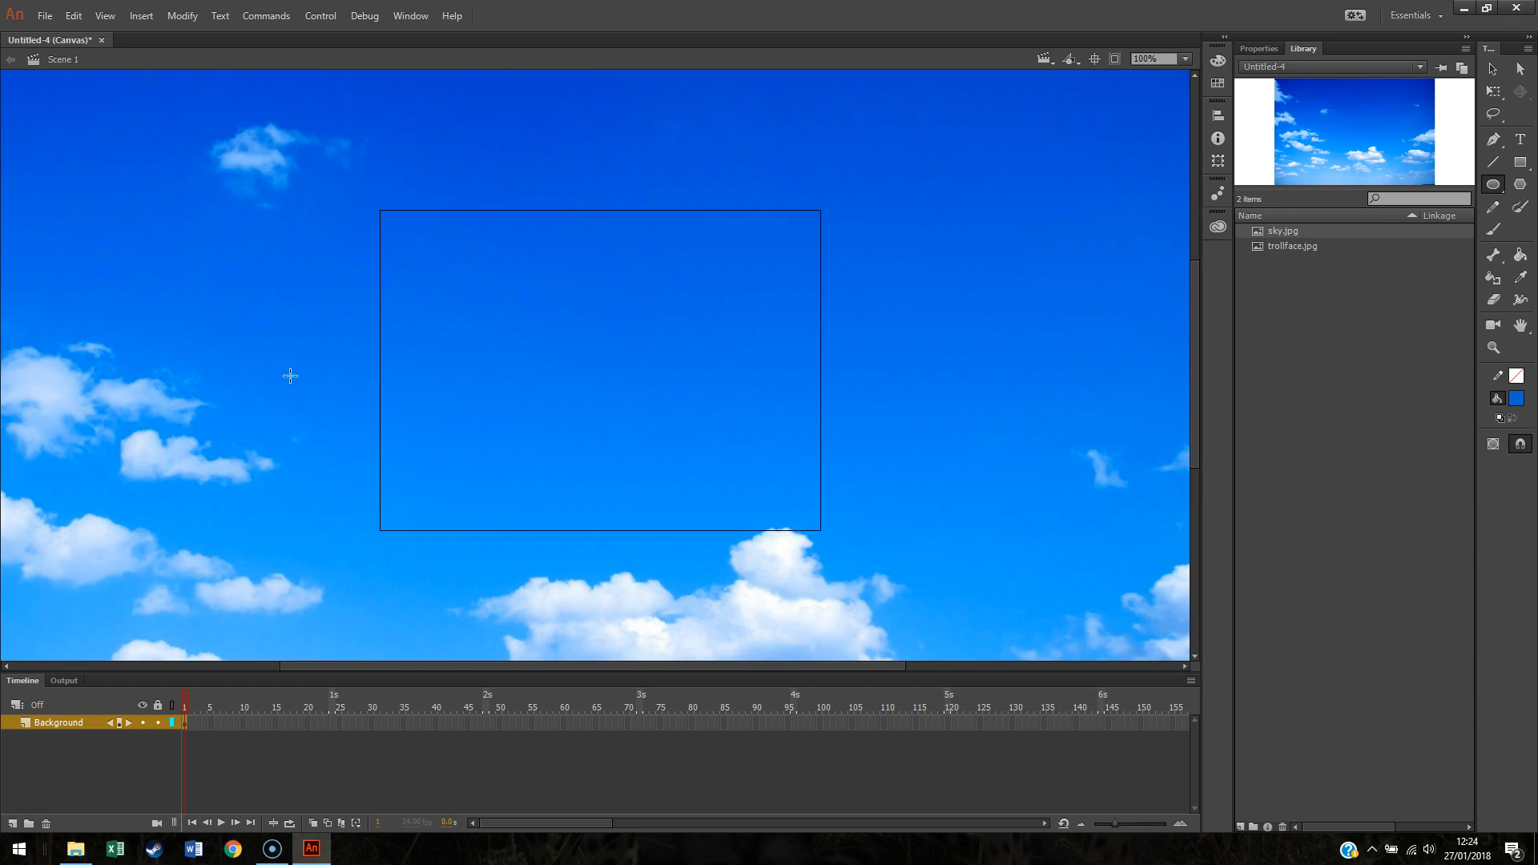
# Step: Set the sky image's width to 550 and its height to 400
pyautogui.click(1494, 93)
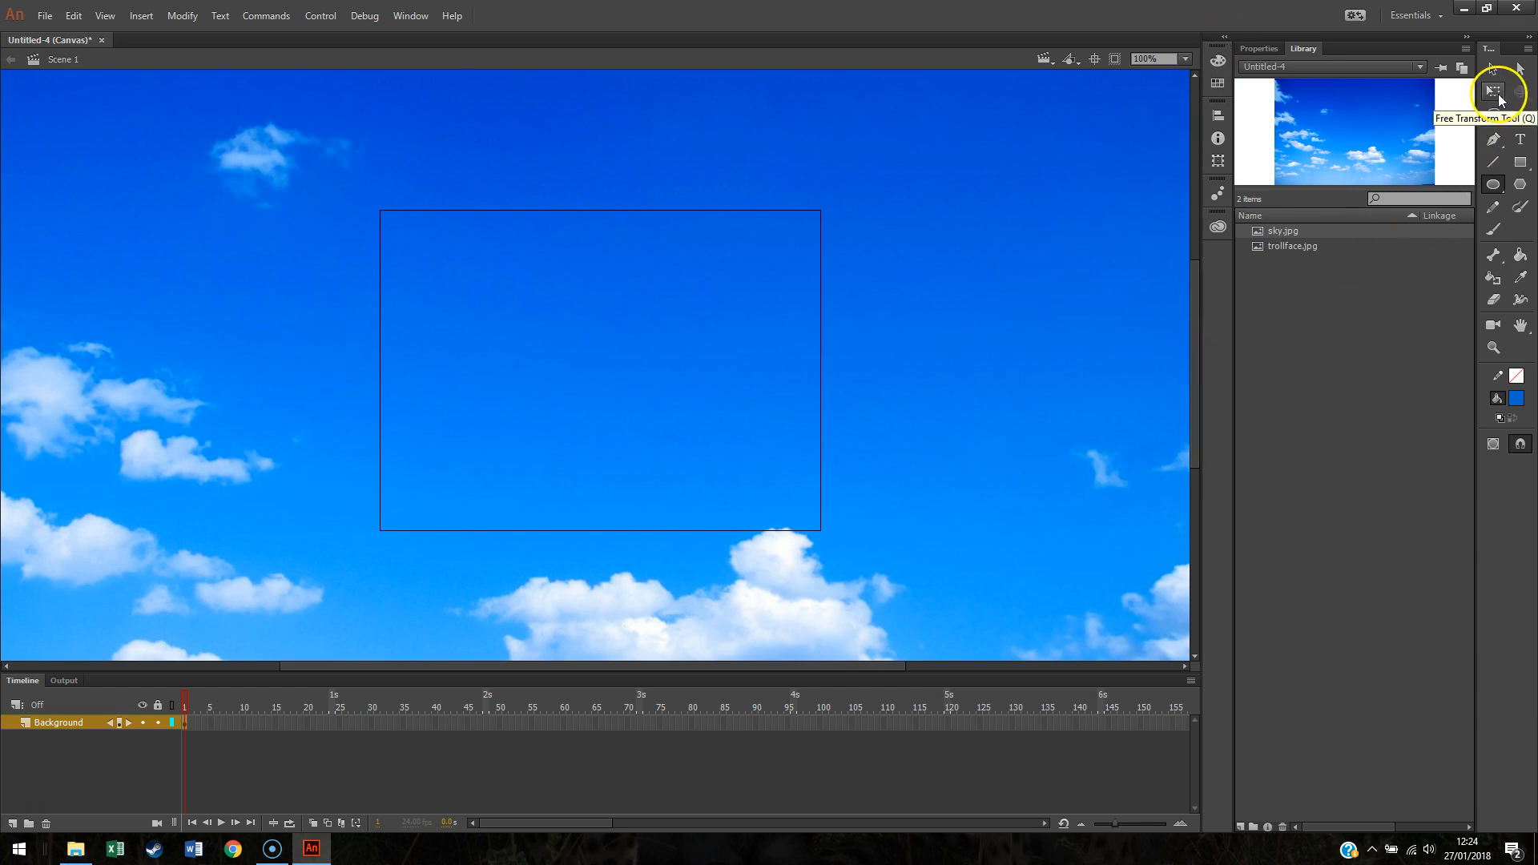
pyautogui.click(1272, 49)
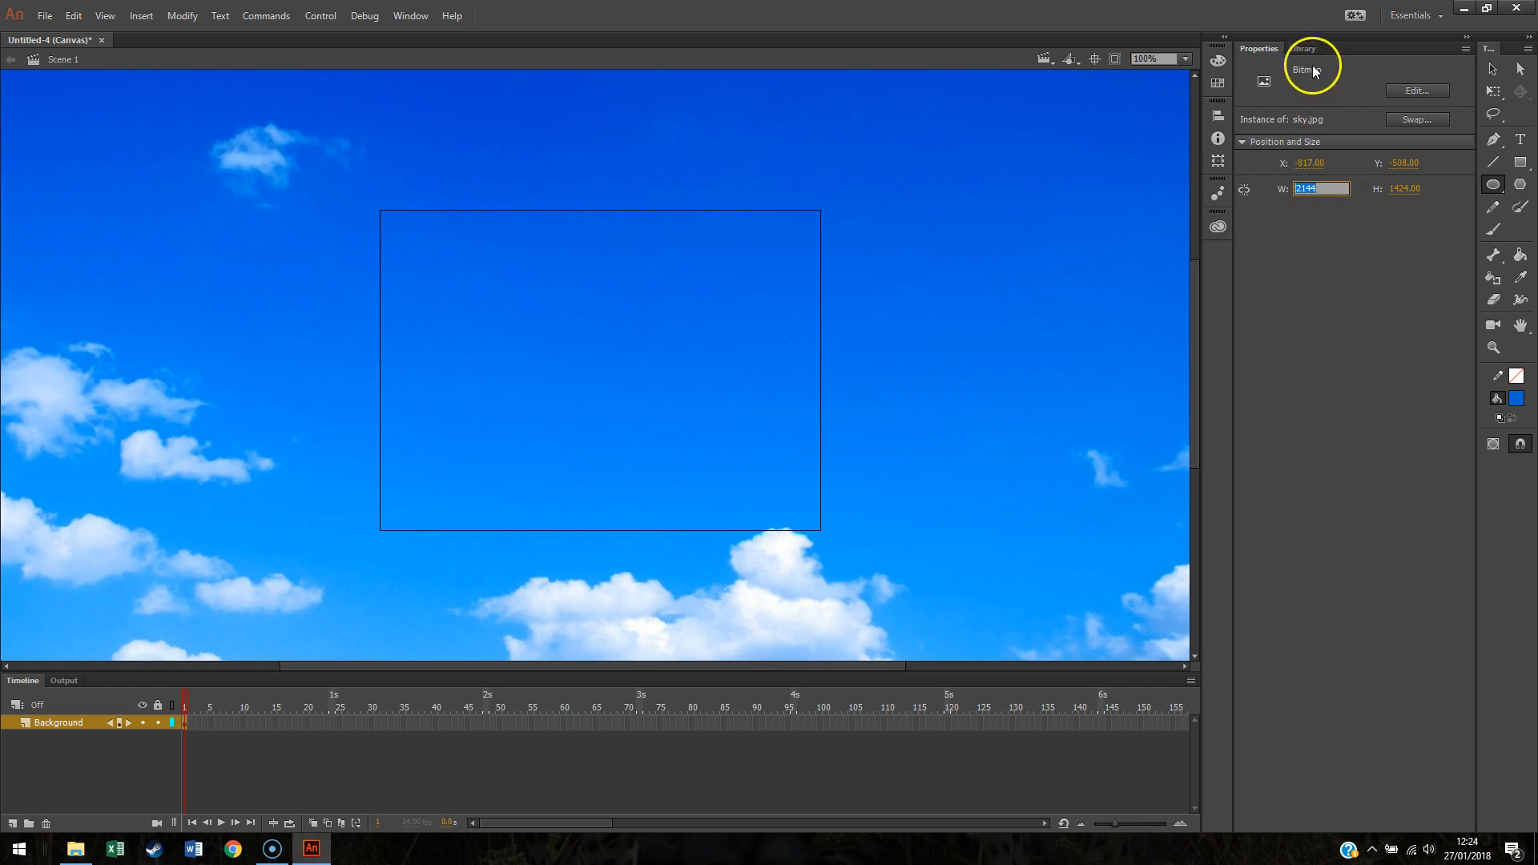
pyautogui.write('550')
pyautogui.click(1404, 186)
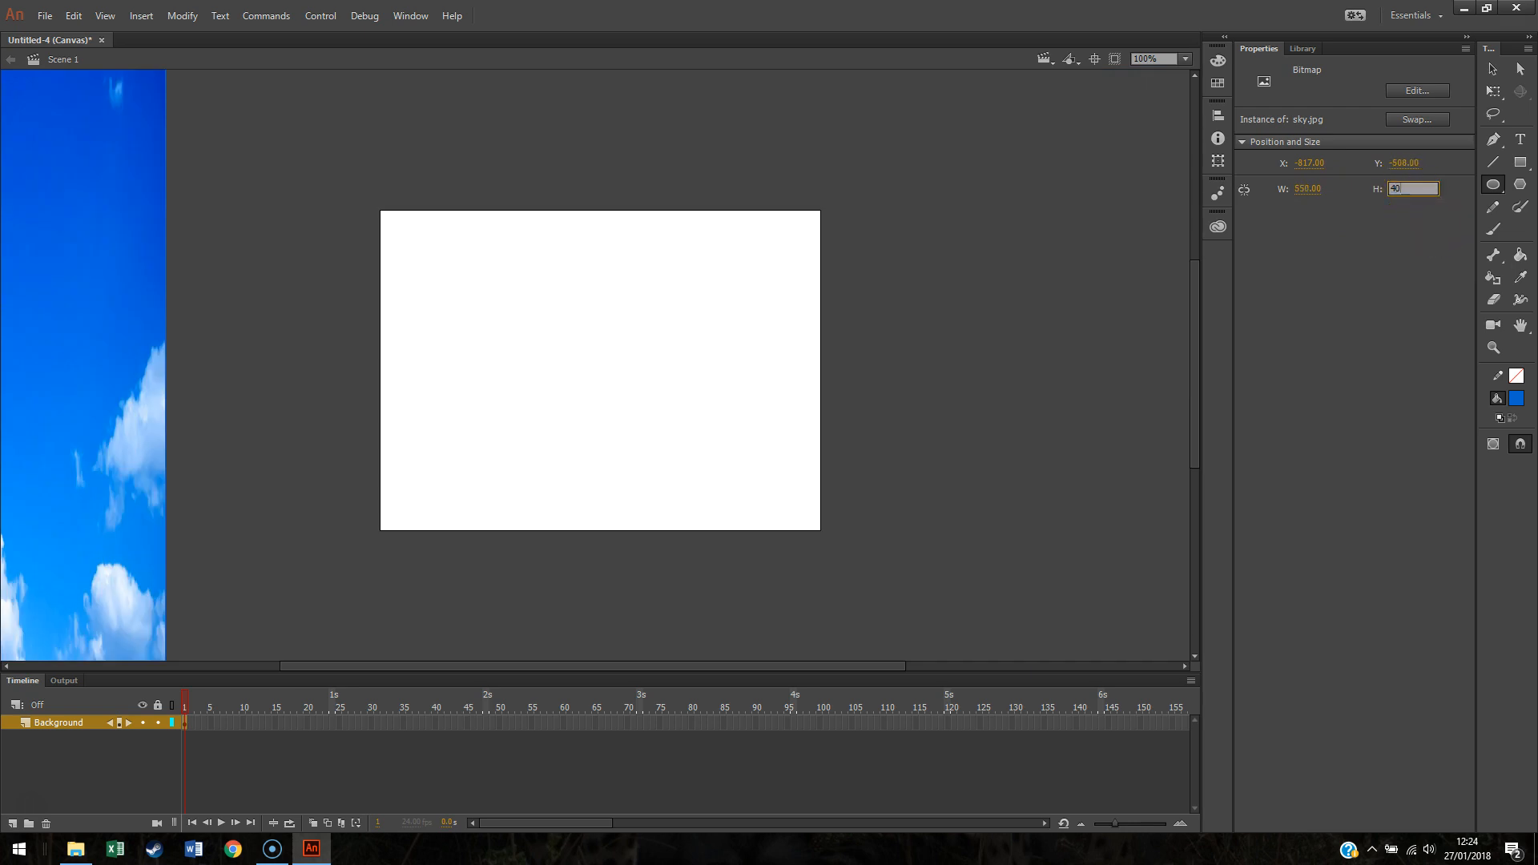
pyautogui.press('Return')
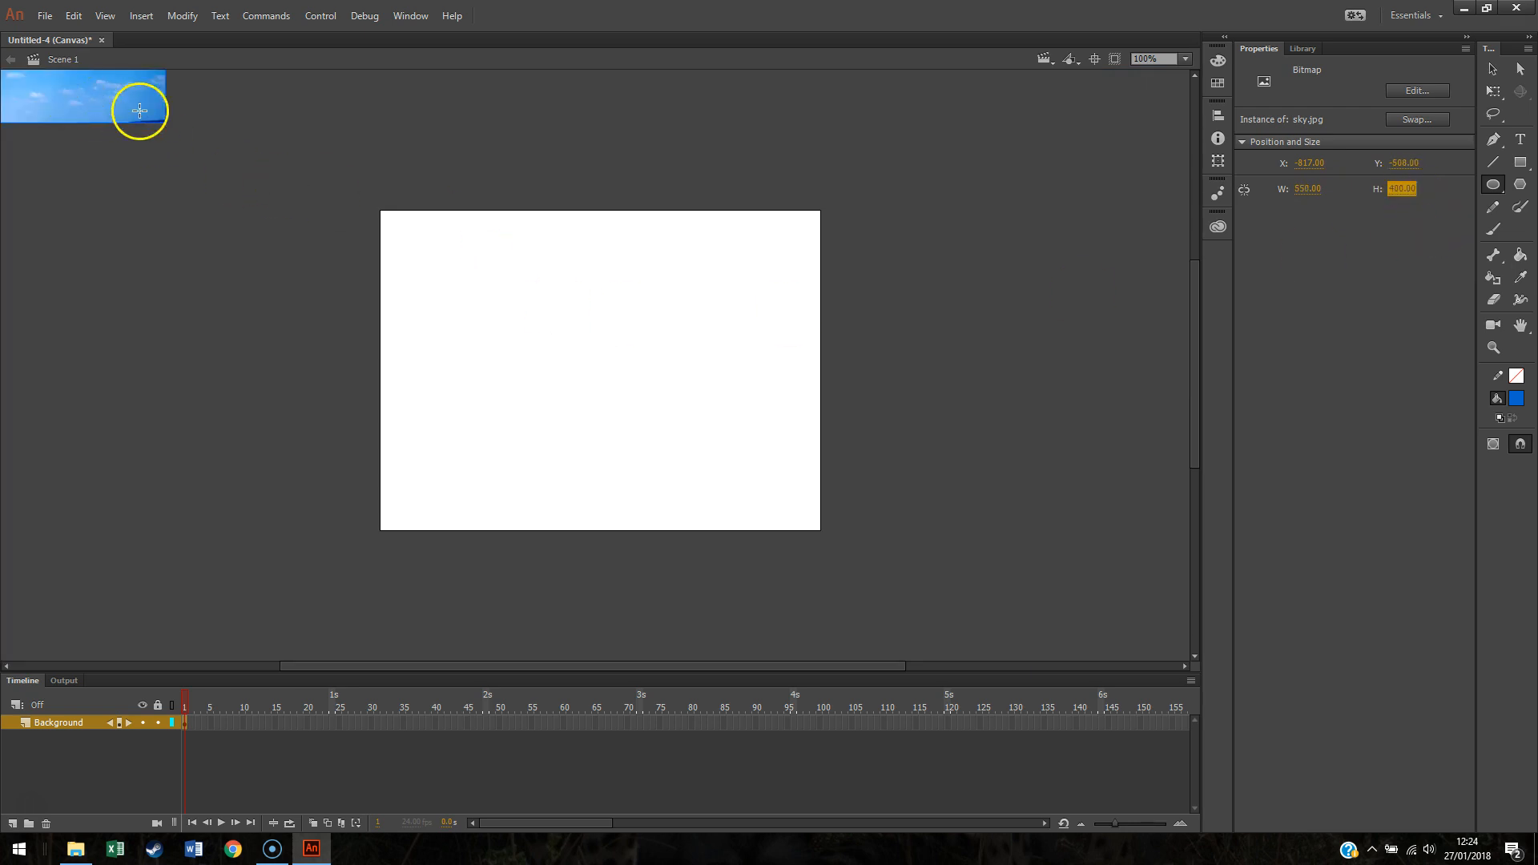
# Step: Move the sky image to X 0, Y 0 so it covers the stage, and deselect it
pyautogui.click(1491, 69)
pyautogui.moveTo(110, 114); pyautogui.dragTo(762, 518)
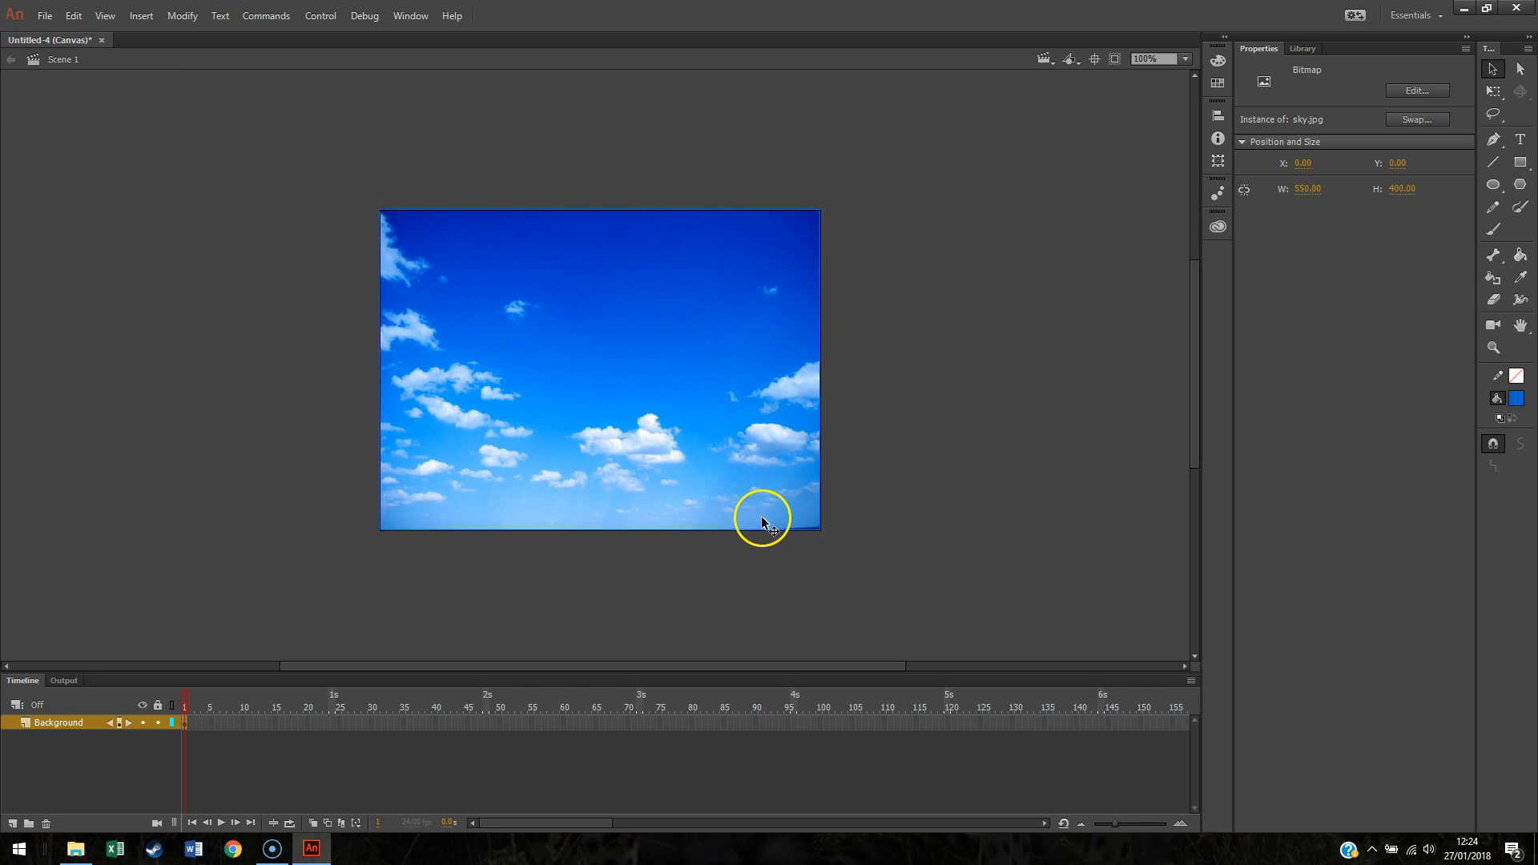
pyautogui.click(868, 498)
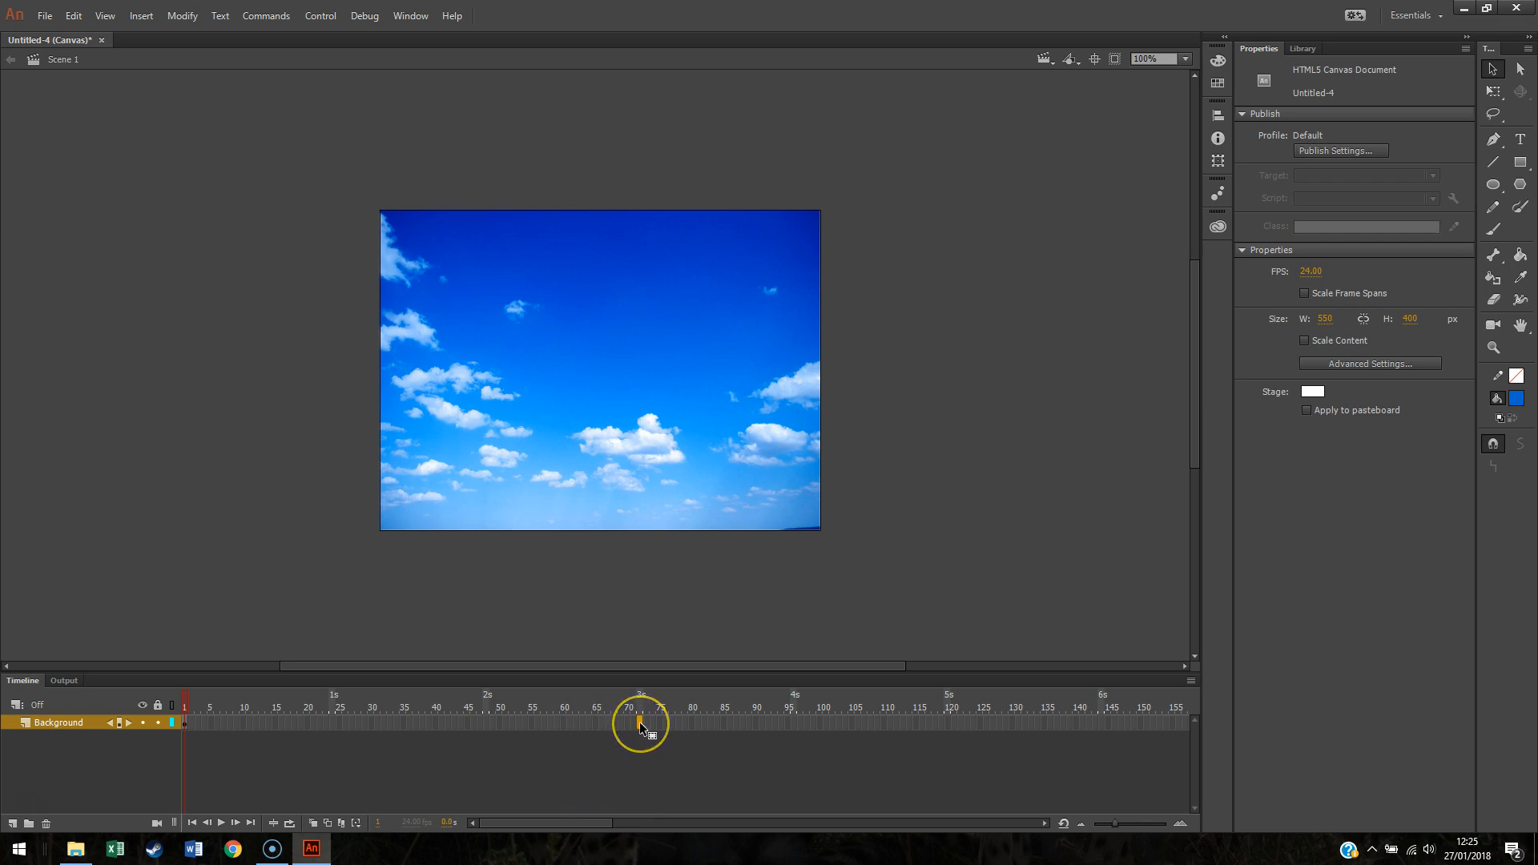
# Step: Insert a keyframe in the Background layer at the 3-second mark
pyautogui.rightClick(640, 724)
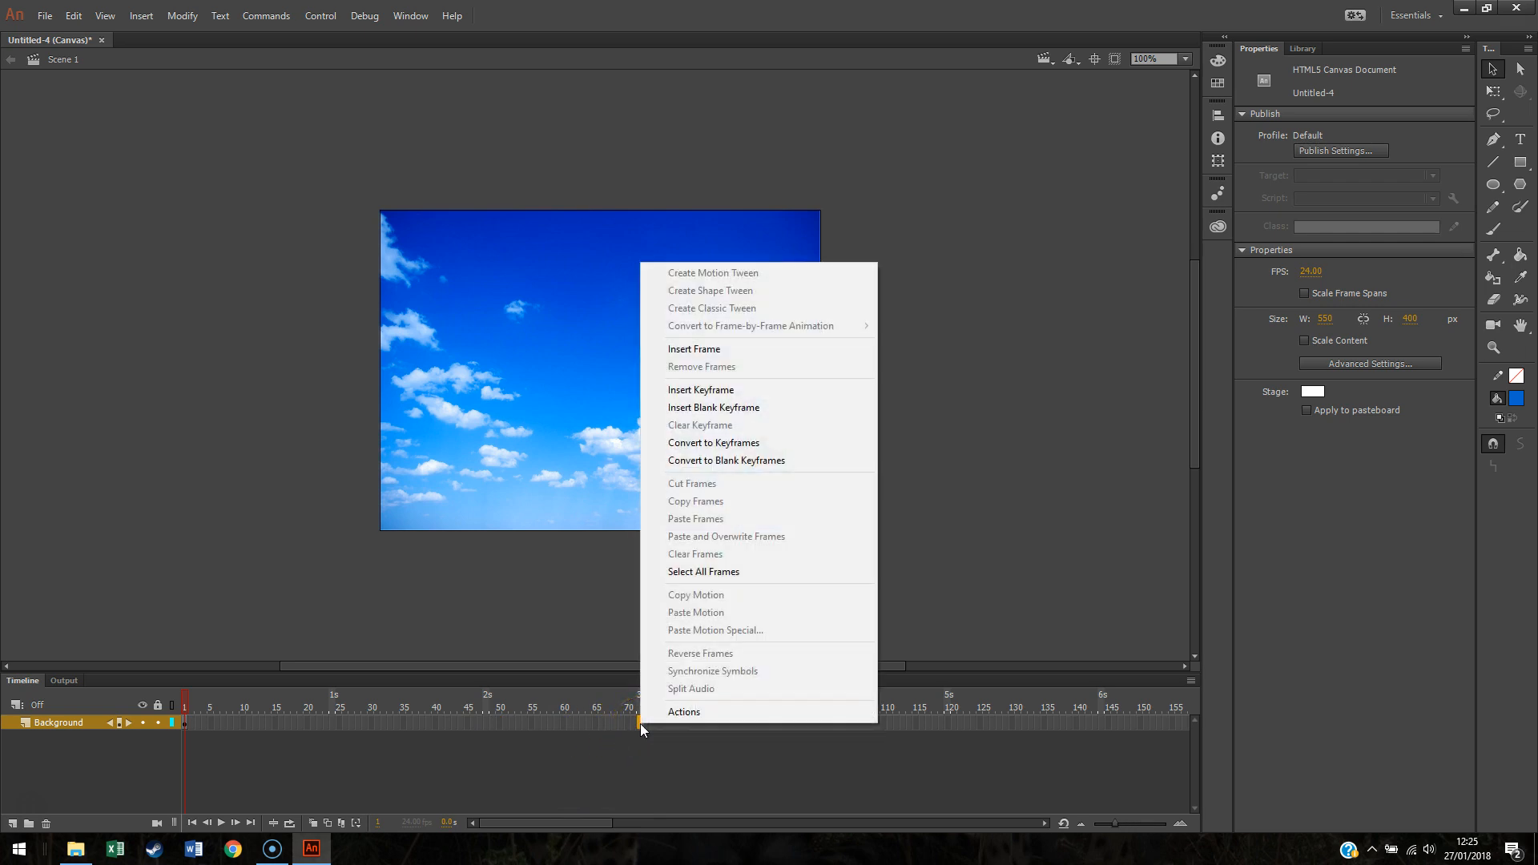
pyautogui.click(726, 389)
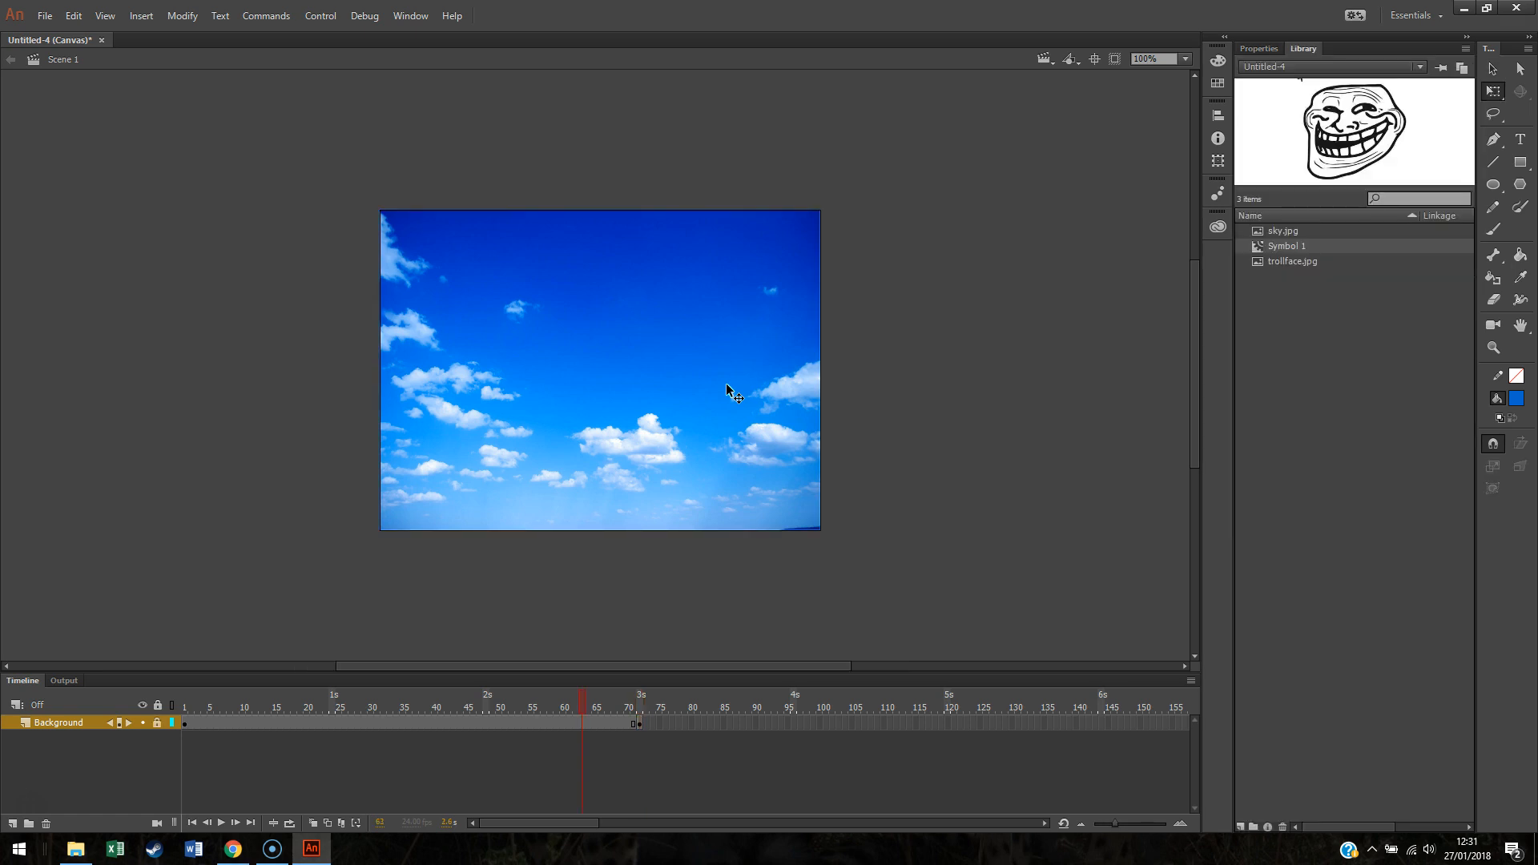
# Step: Add a new layer above Background and name it Trollface
pyautogui.click(13, 826)
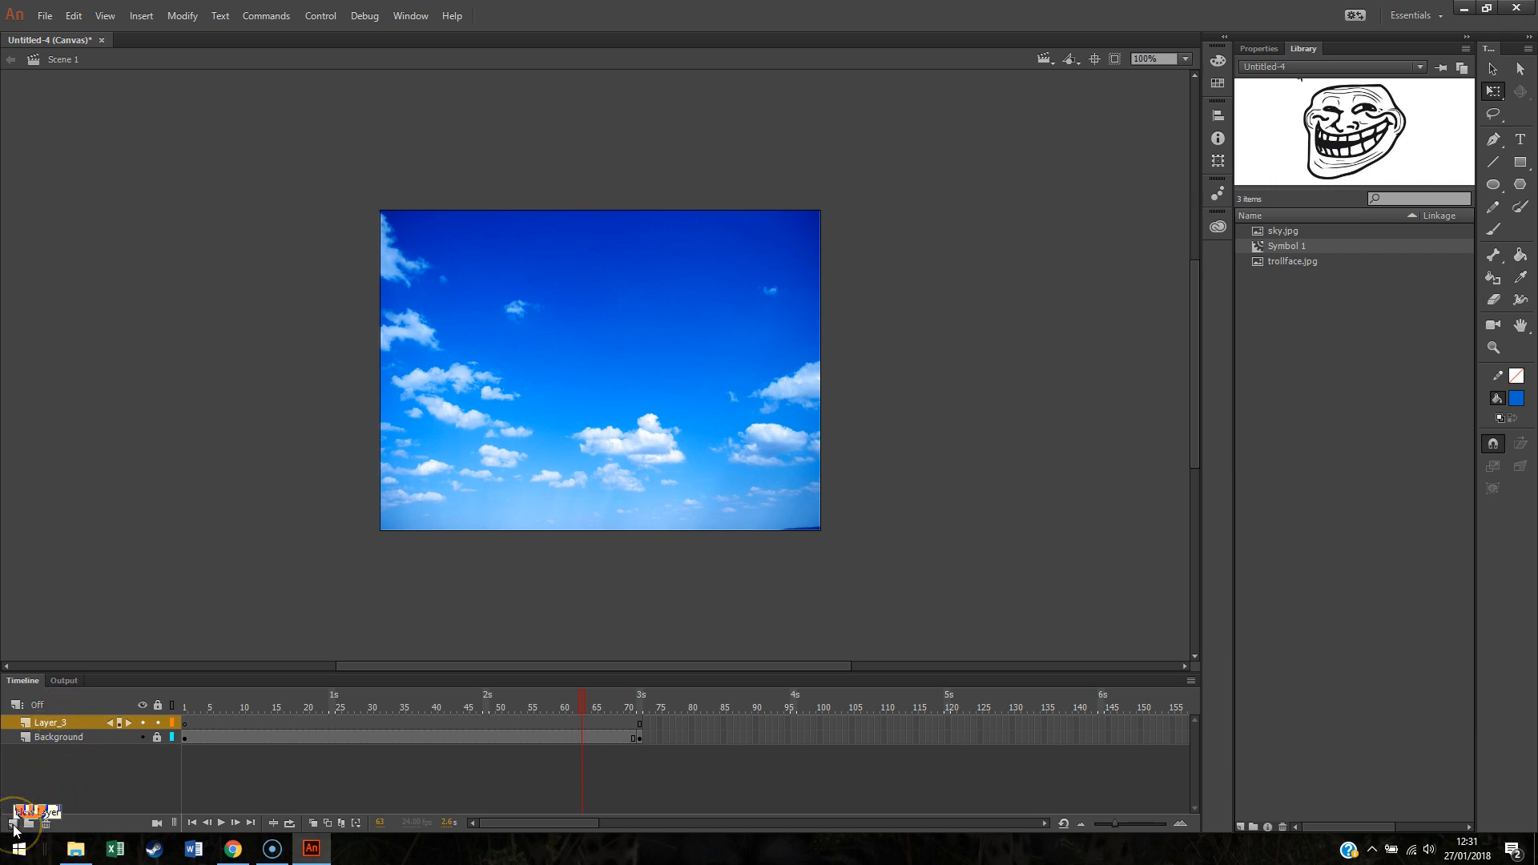
pyautogui.click(48, 758)
pyautogui.doubleClick(55, 724)
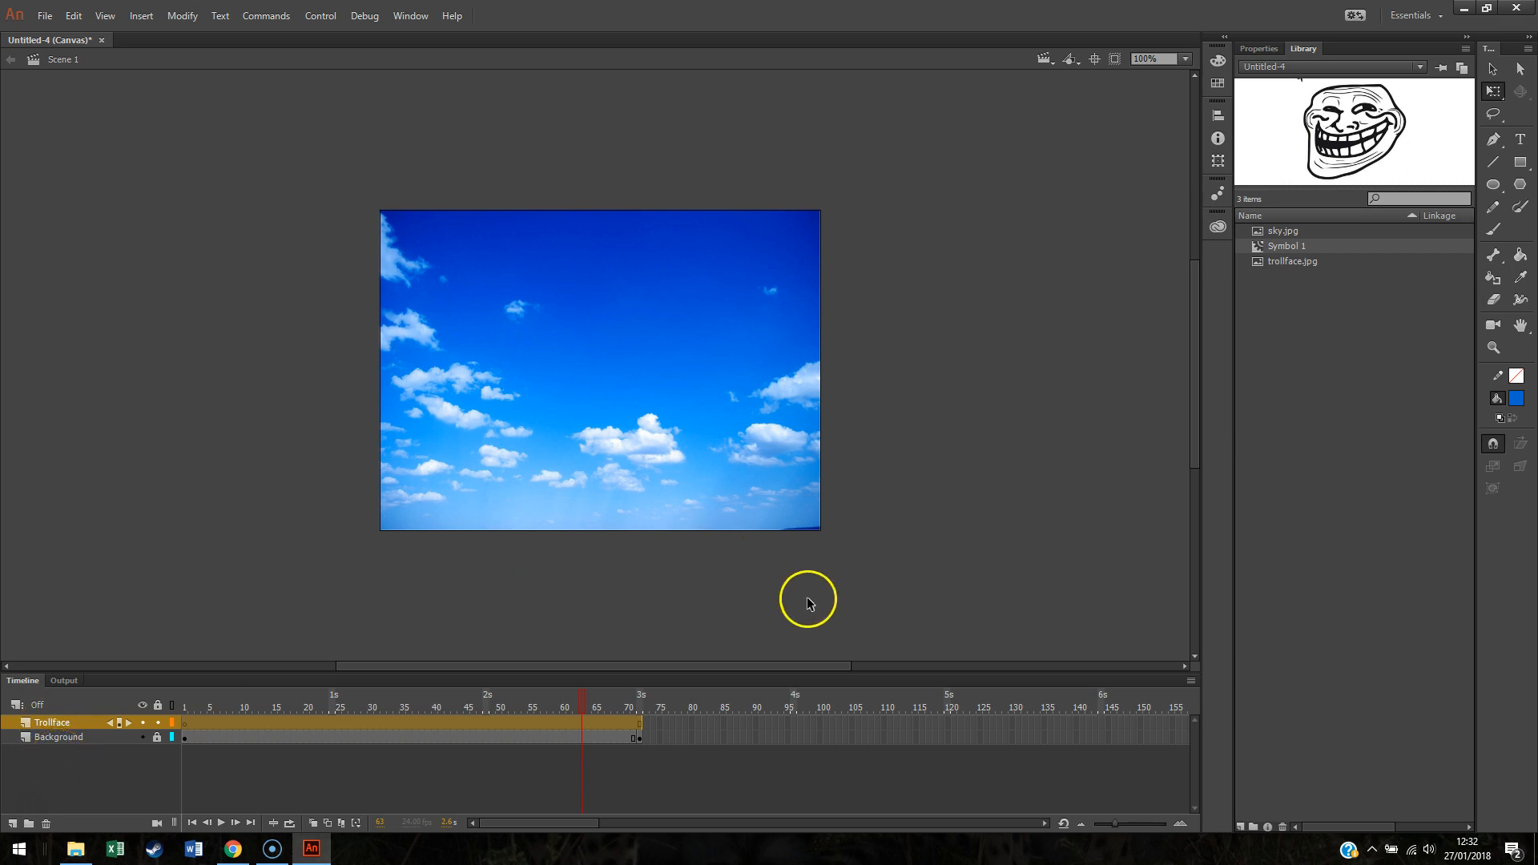
# Step: Place trollface.jpg on the pasteboard left of the stage and scale it down to less than half its size
pyautogui.moveTo(1295, 262); pyautogui.dragTo(346, 424)
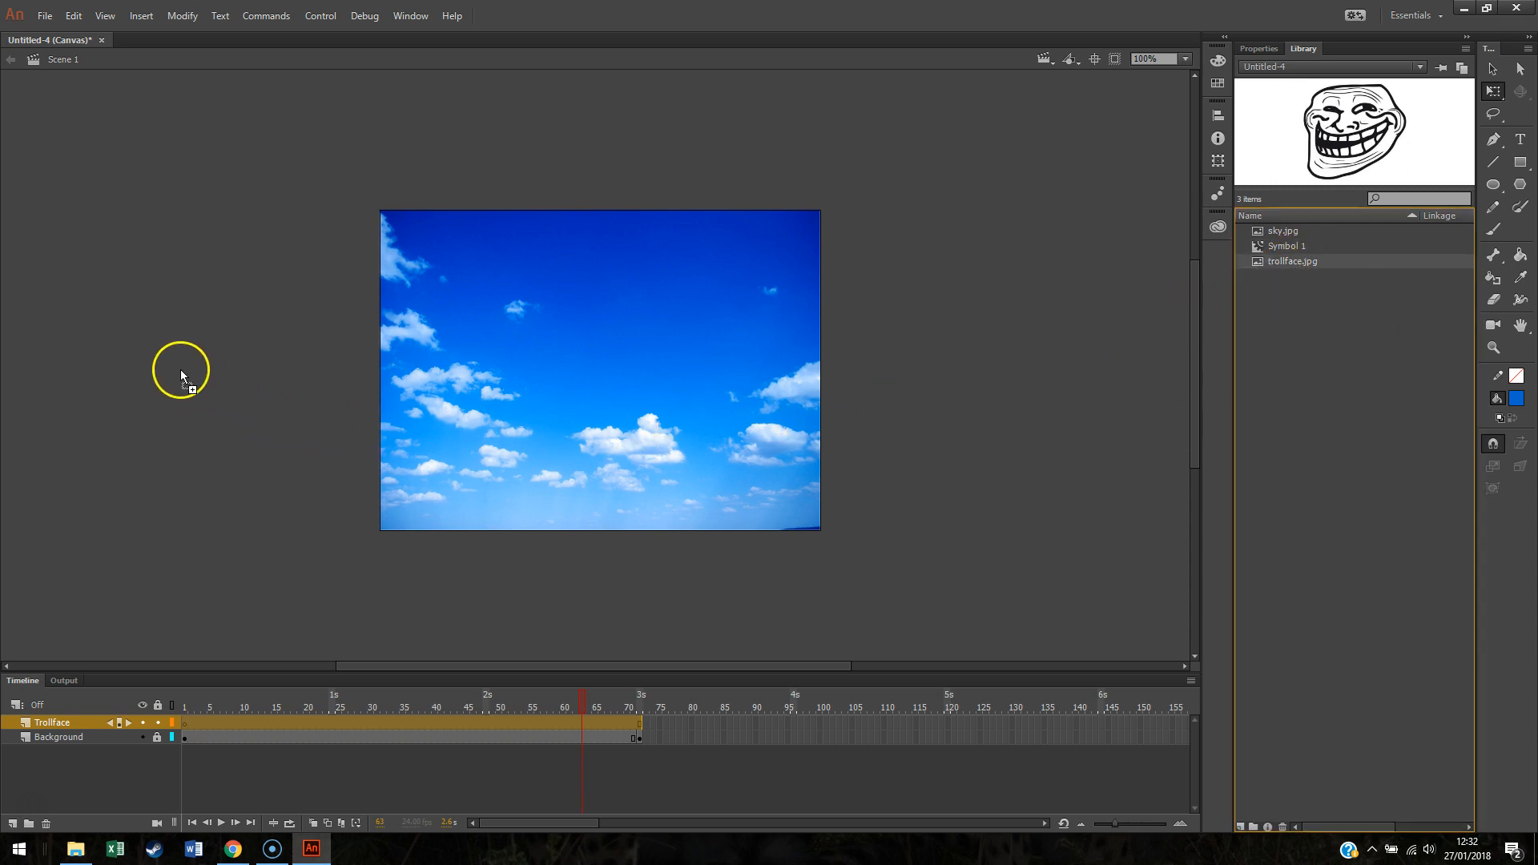
pyautogui.moveTo(203, 352); pyautogui.dragTo(203, 352)
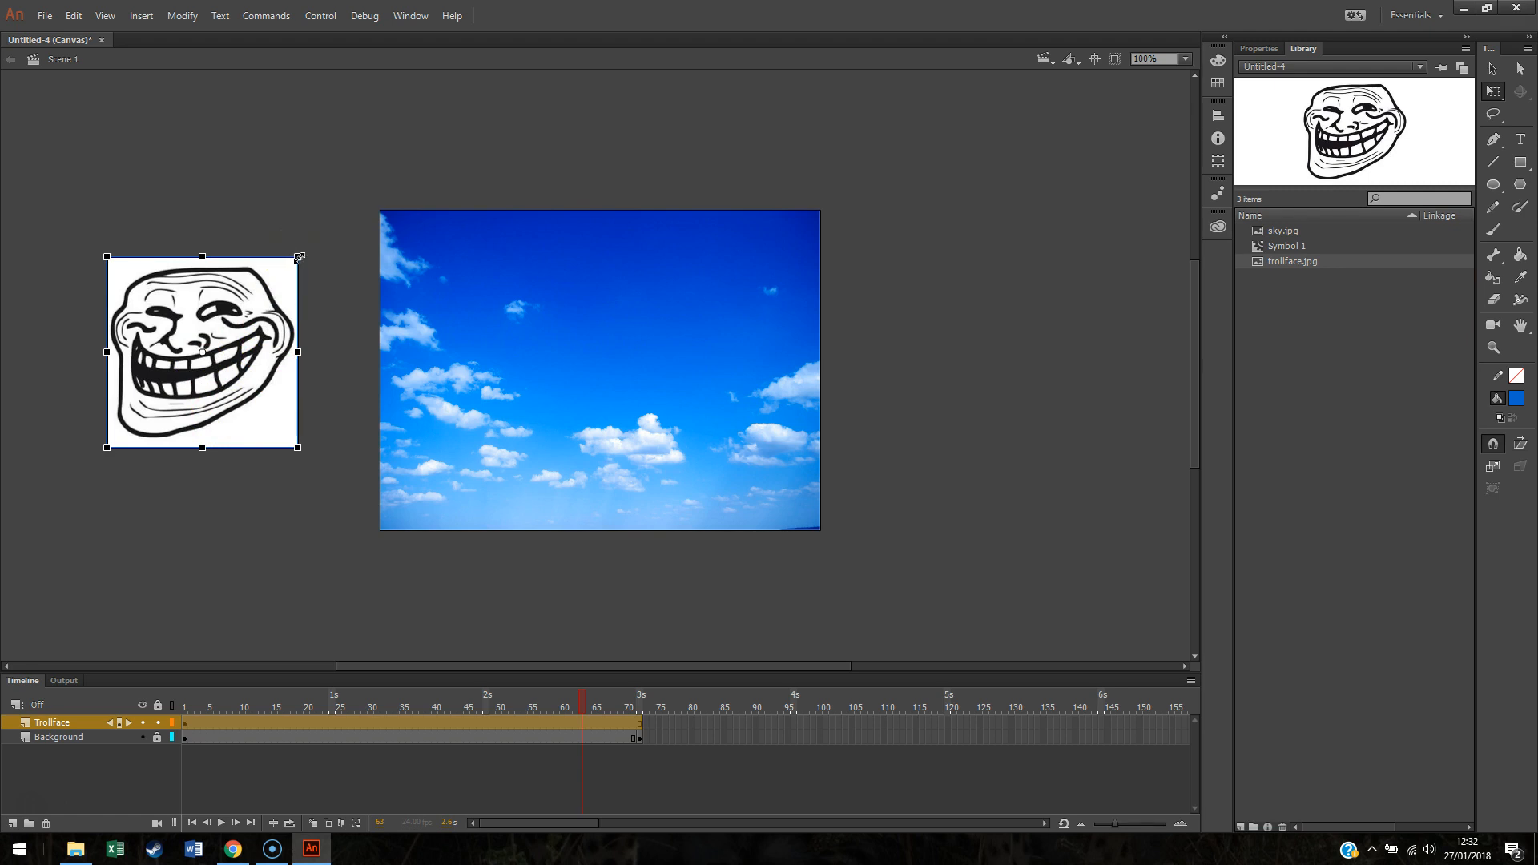
pyautogui.moveTo(296, 257); pyautogui.dragTo(244, 311)
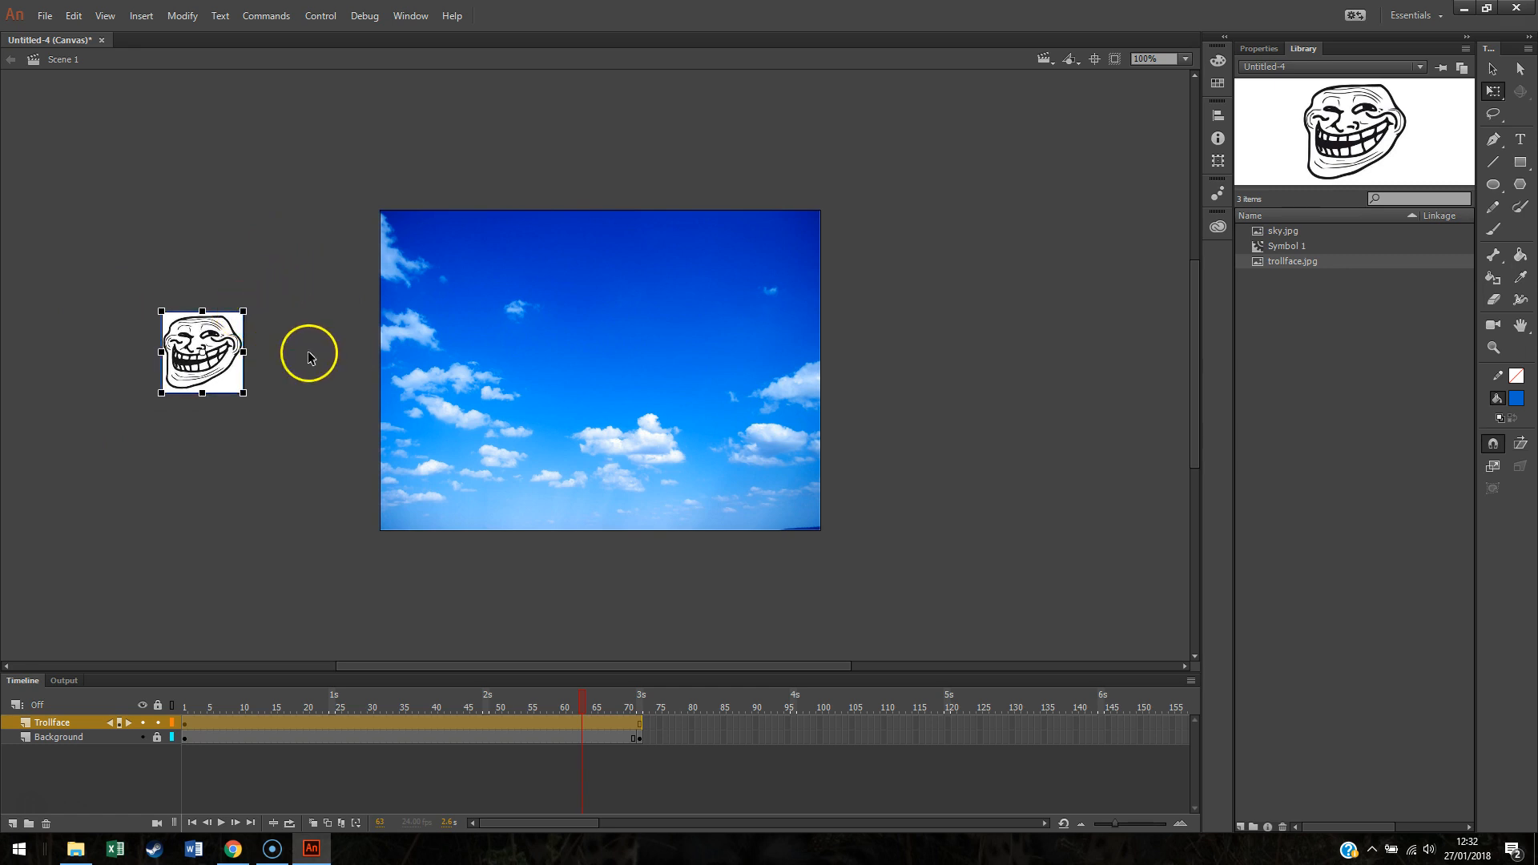
# Step: Insert a keyframe at frame 32 of the Trollface layer
pyautogui.click(369, 724)
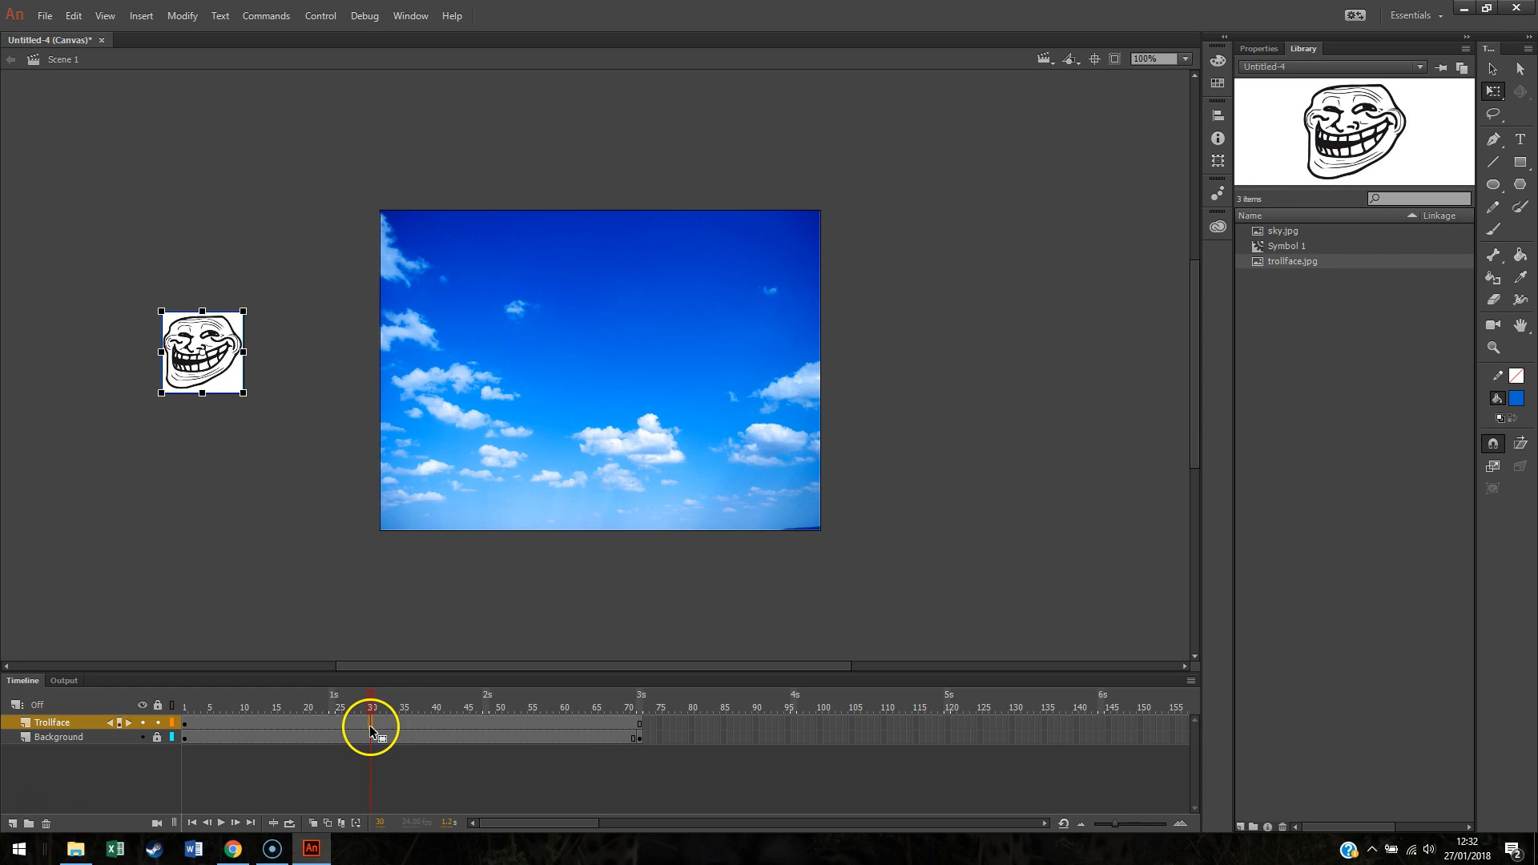
pyautogui.rightClick(382, 724)
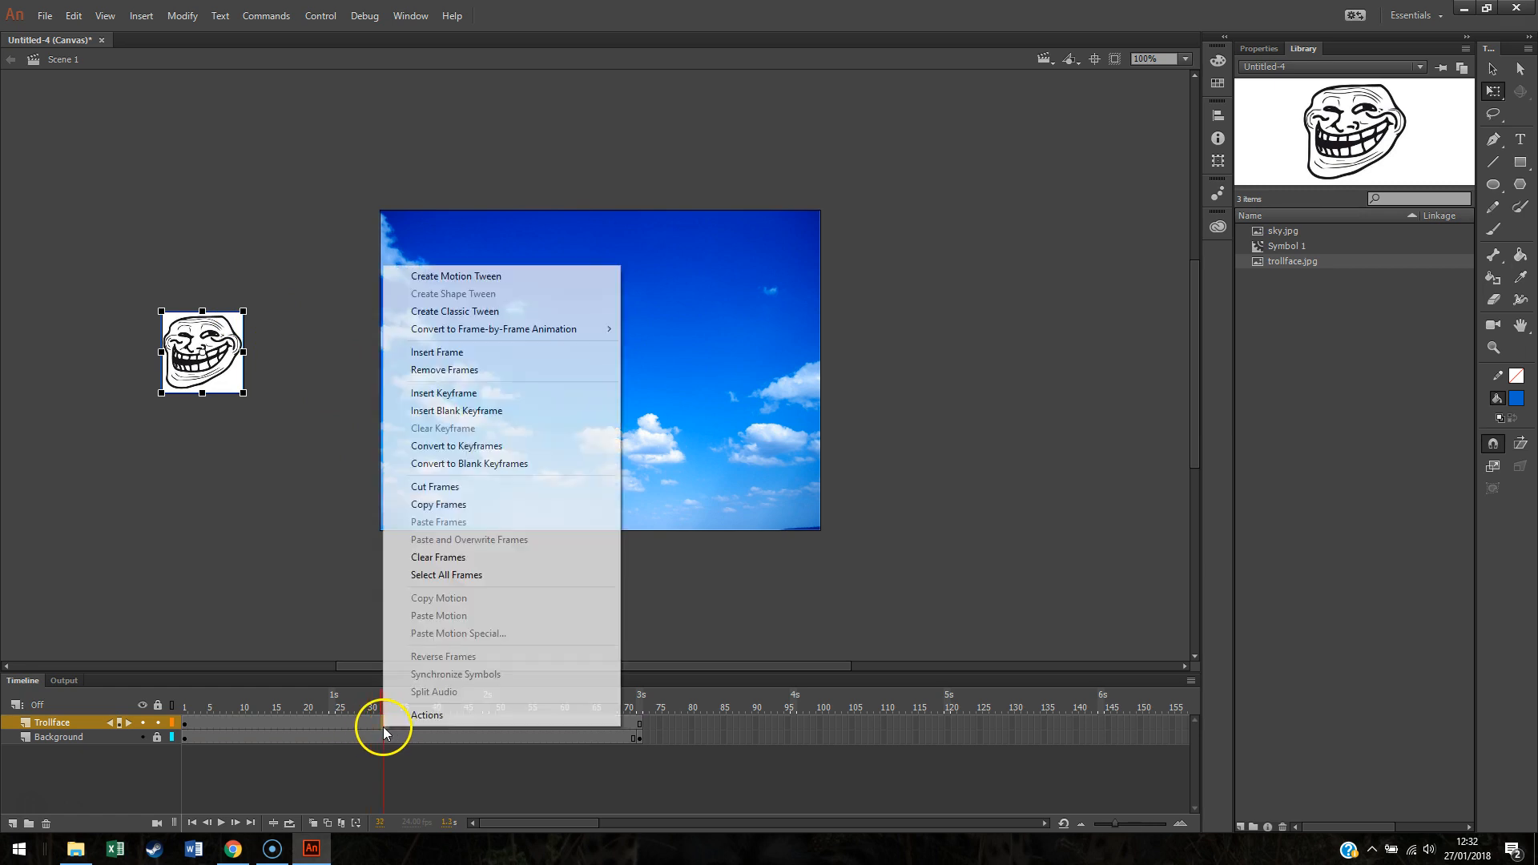
pyautogui.click(475, 401)
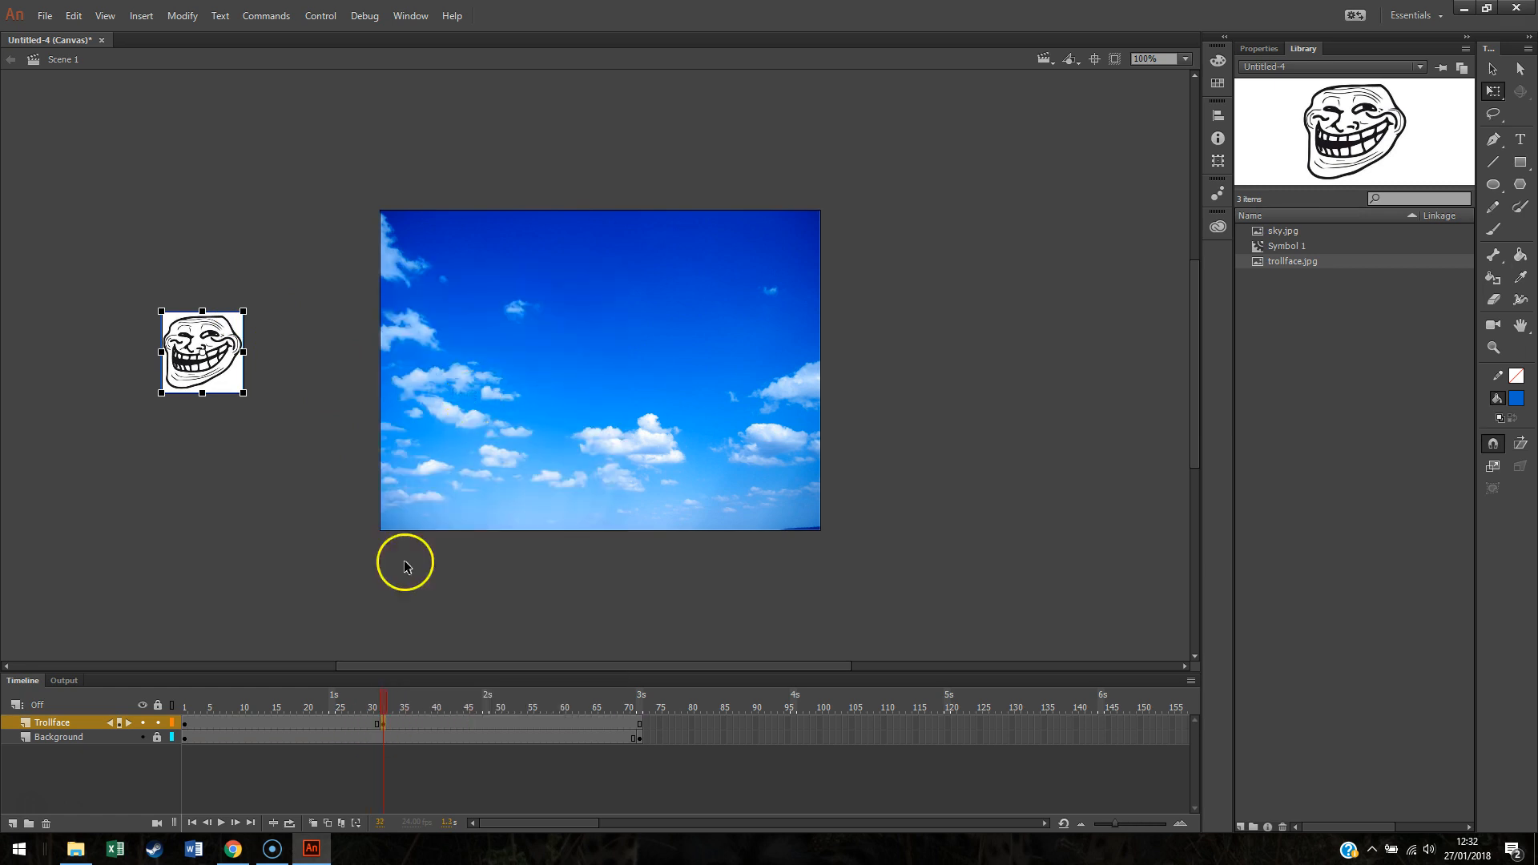
# Step: Create a motion tween from frame 1 of the Trollface layer, converting the image to a symbol
pyautogui.click(187, 724)
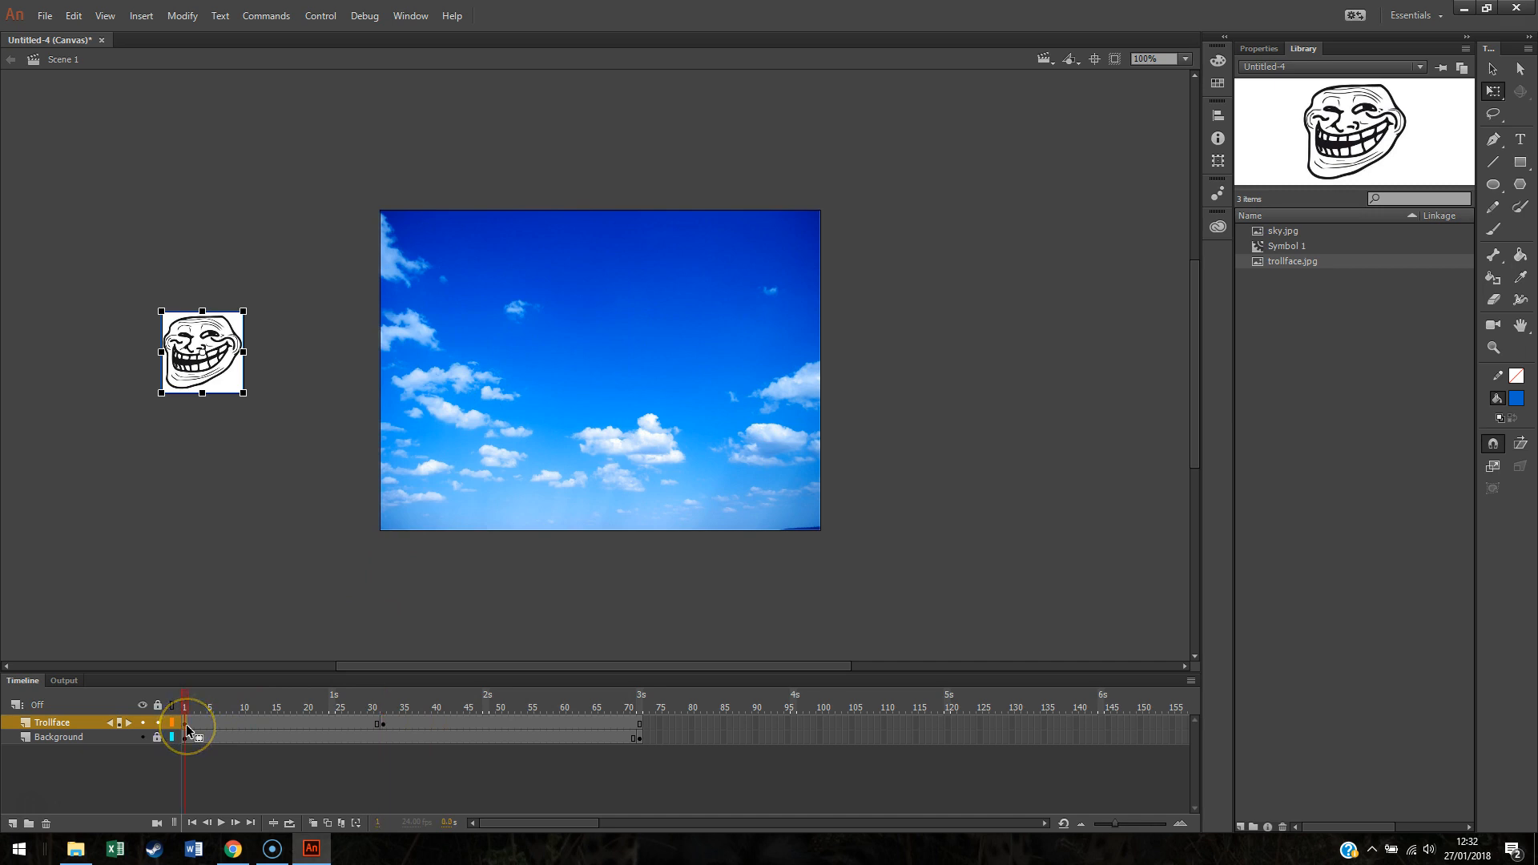
pyautogui.rightClick(186, 728)
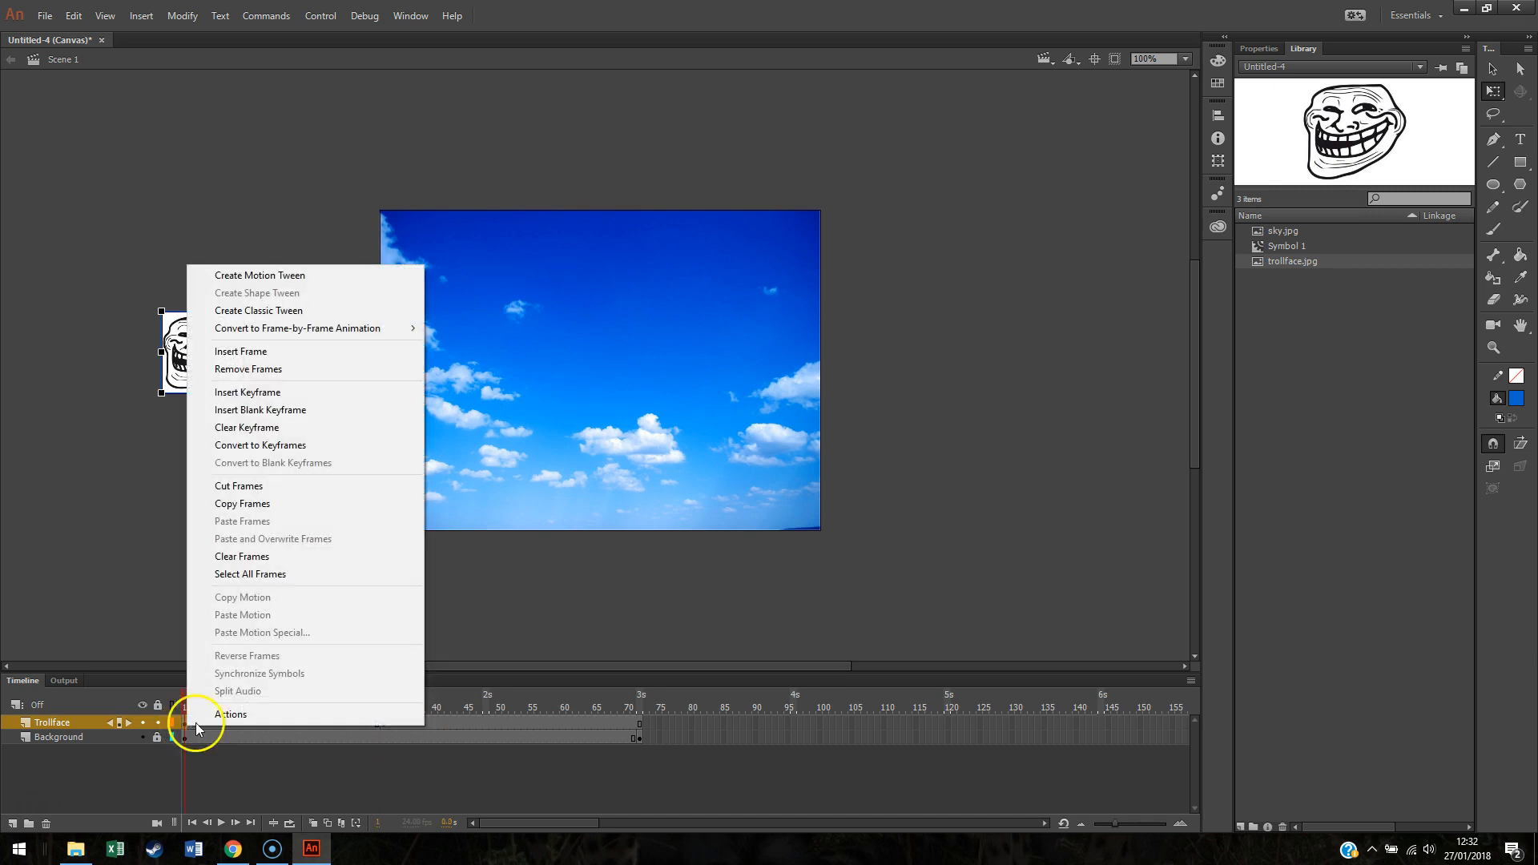
pyautogui.click(285, 276)
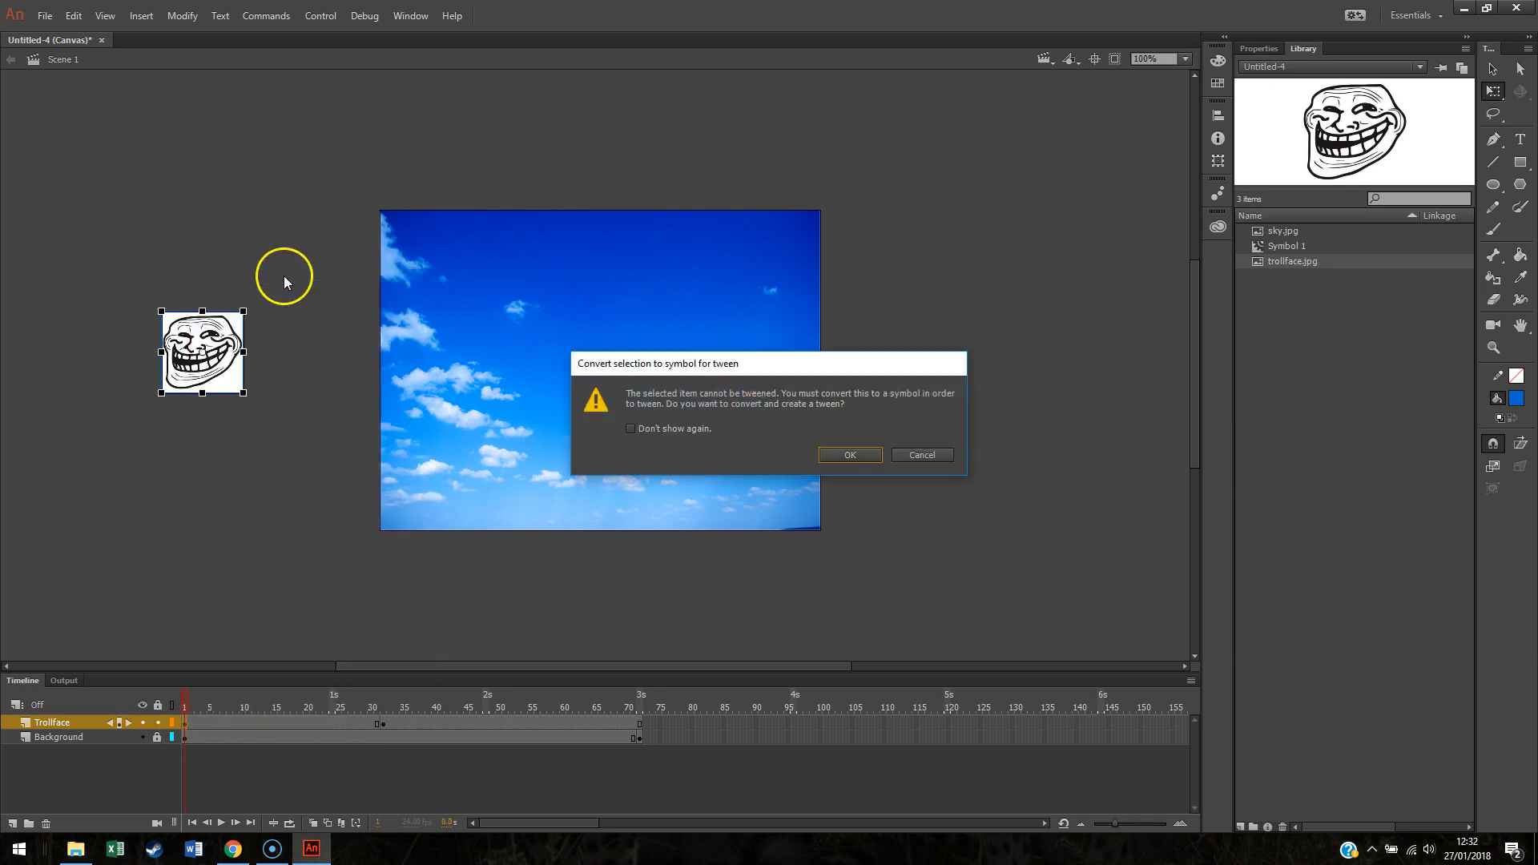
pyautogui.click(848, 456)
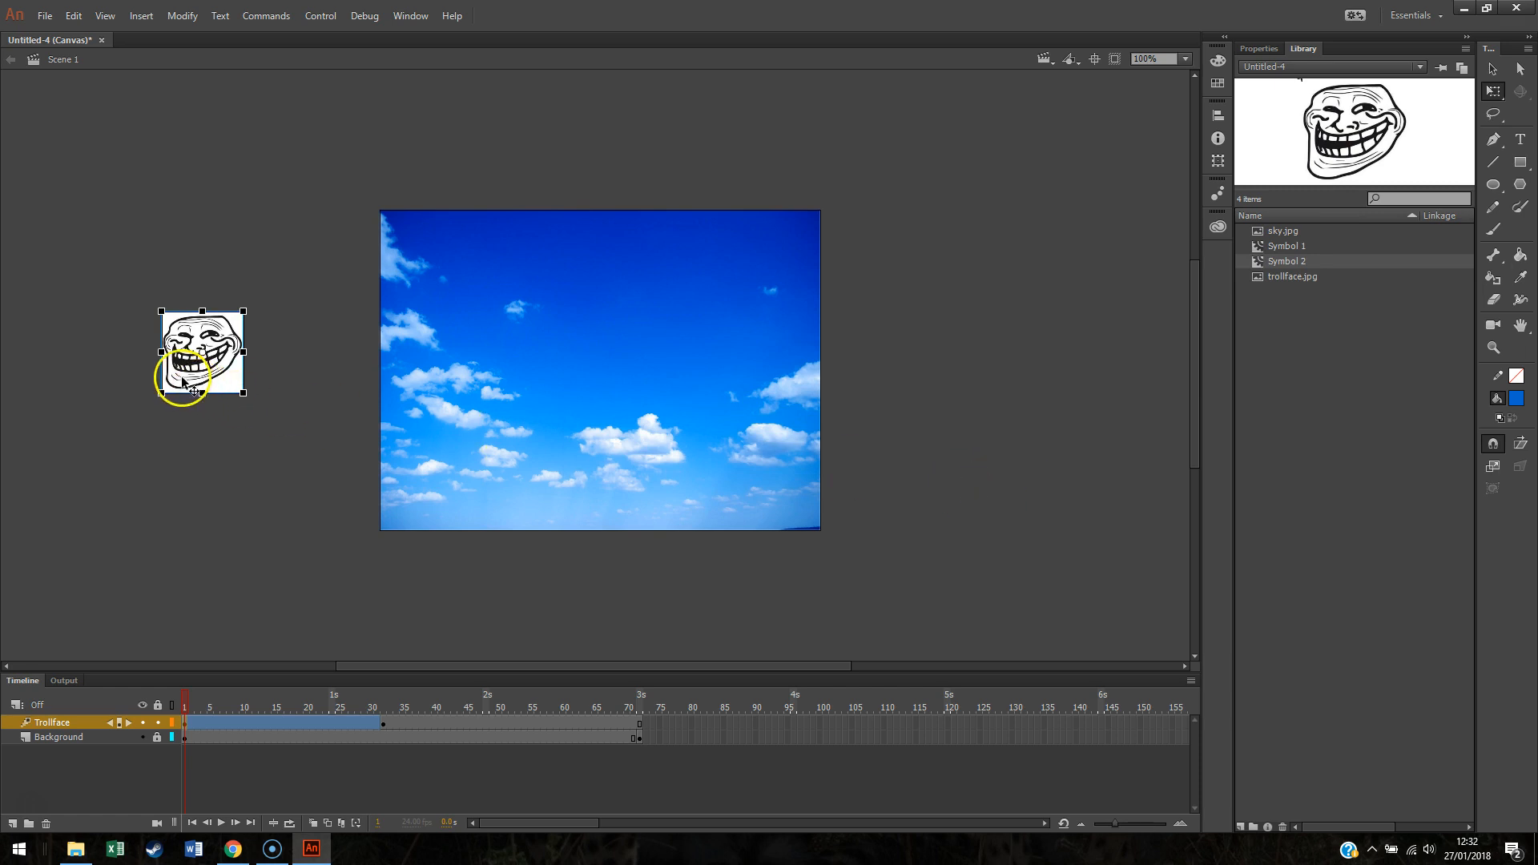
# Step: Move the trollface picture at frame 32 to the right of the stage, and go to frame 31
pyautogui.click(384, 723)
pyautogui.moveTo(241, 380); pyautogui.dragTo(1027, 400)
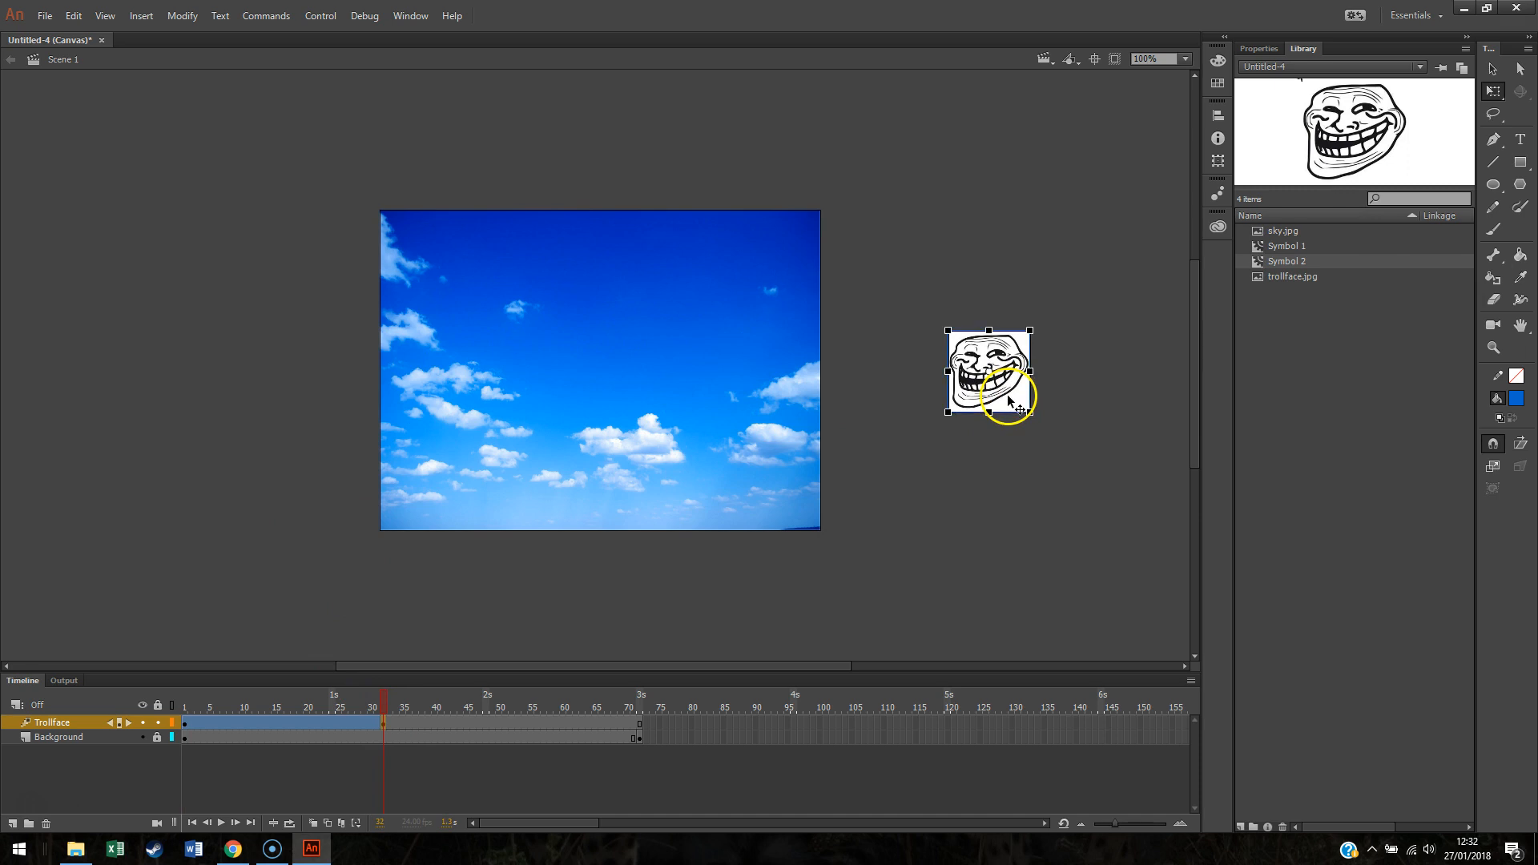
pyautogui.click(378, 724)
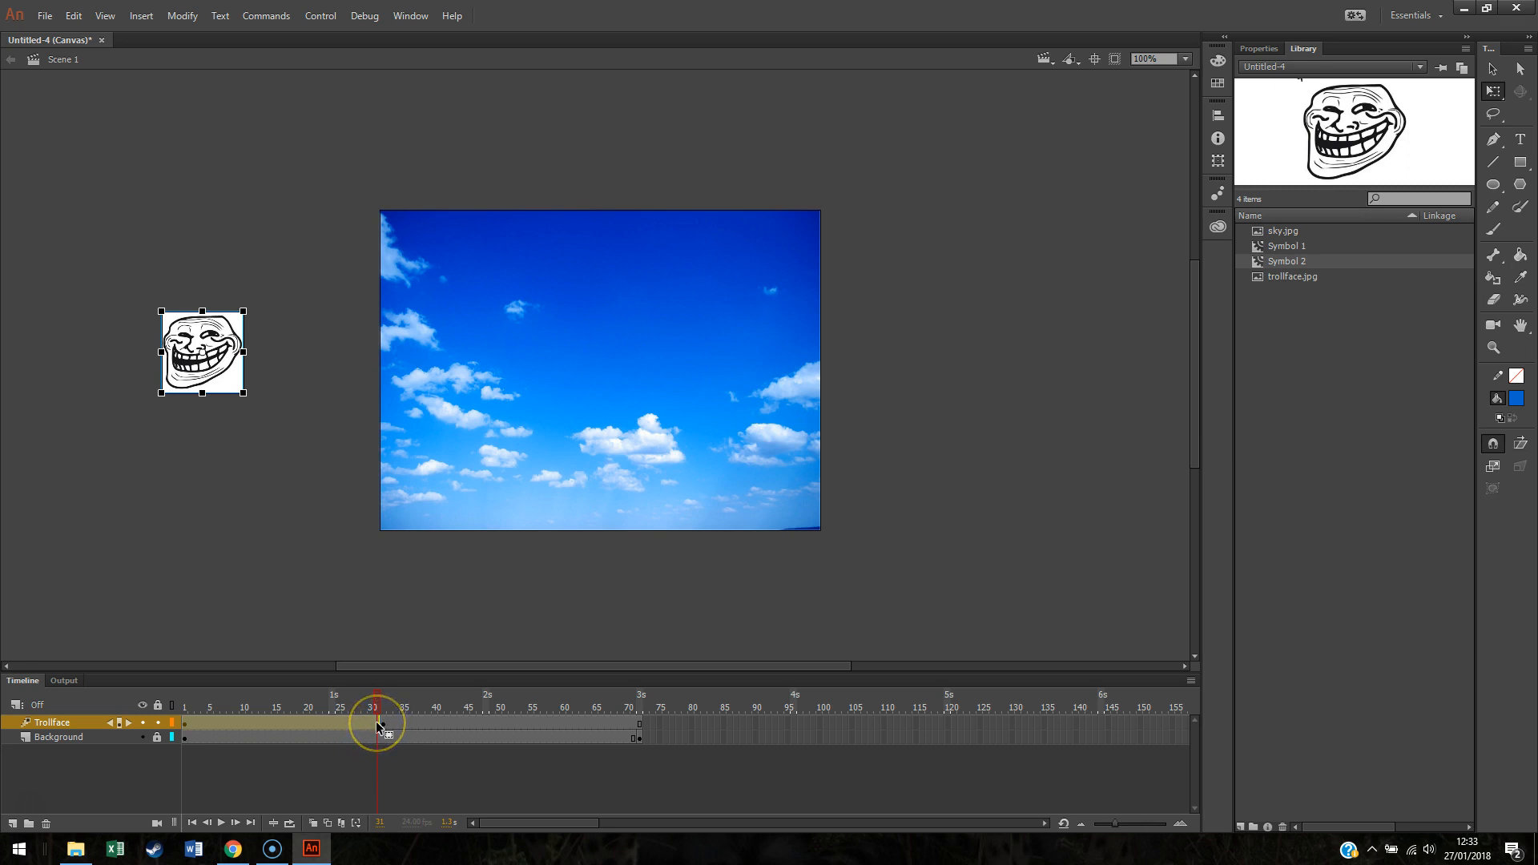
# Step: Move the trollface at frame 31 to the pasteboard right of the stage and play the animation from frame 1
pyautogui.moveTo(216, 361); pyautogui.dragTo(1047, 363)
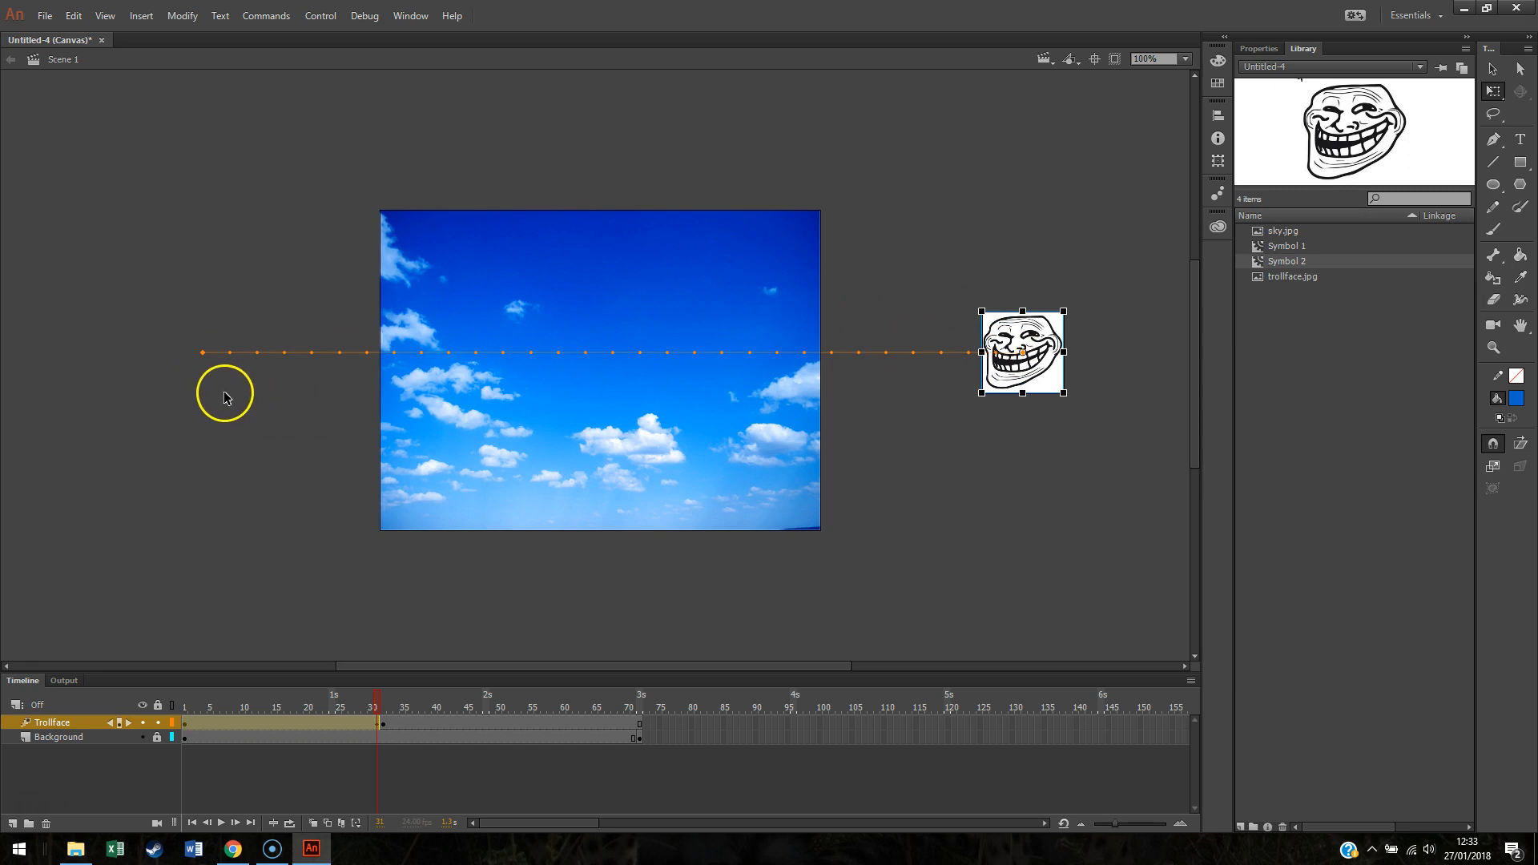
pyautogui.click(185, 721)
pyautogui.click(222, 825)
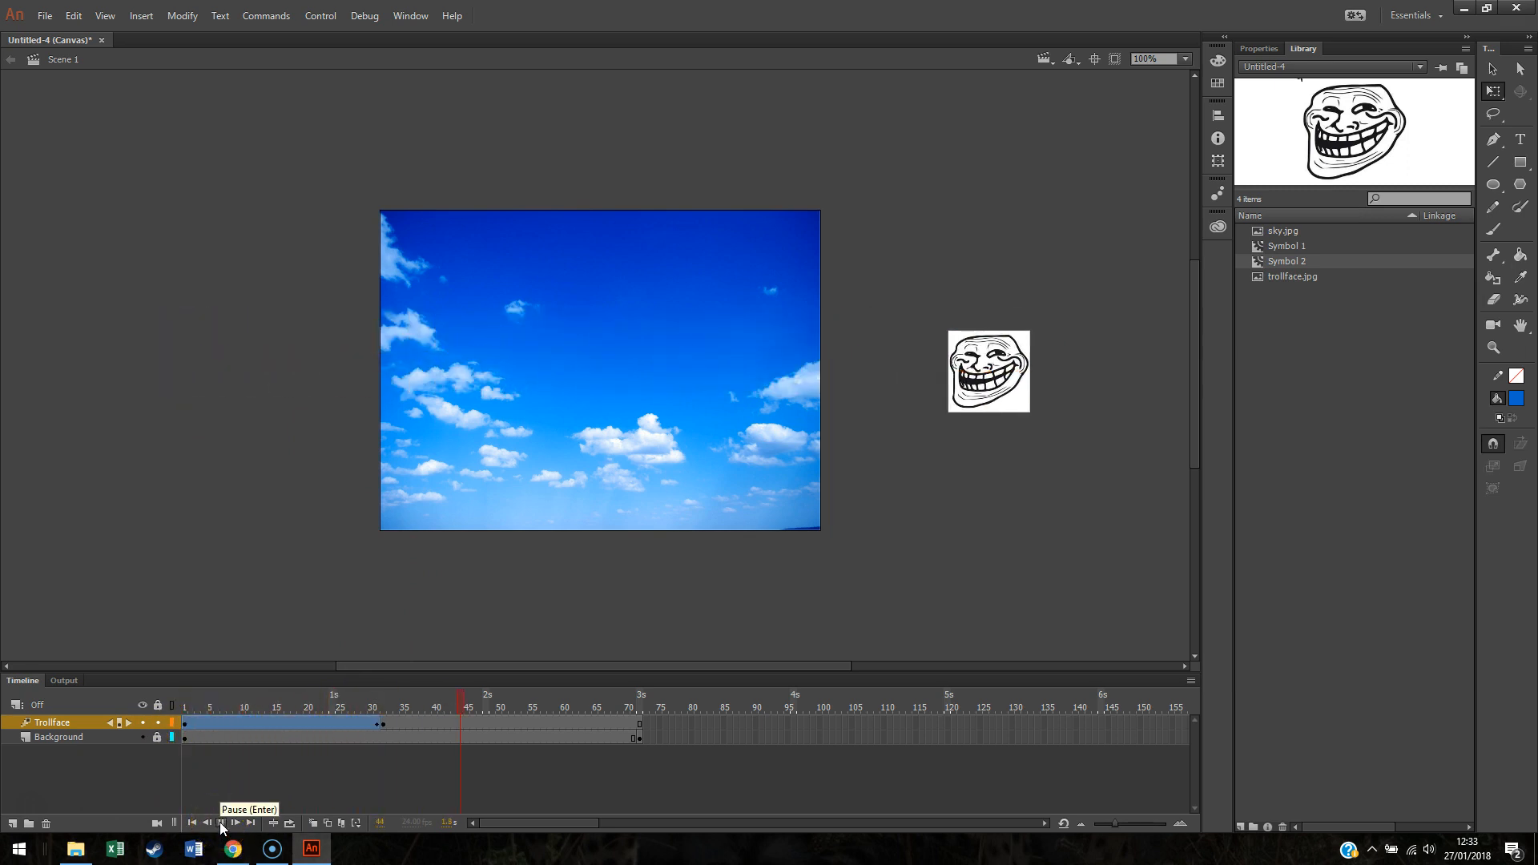
# Step: Create a motion tween from frame 32 of the Trollface layer, converting the image to a symbol
pyautogui.click(384, 723)
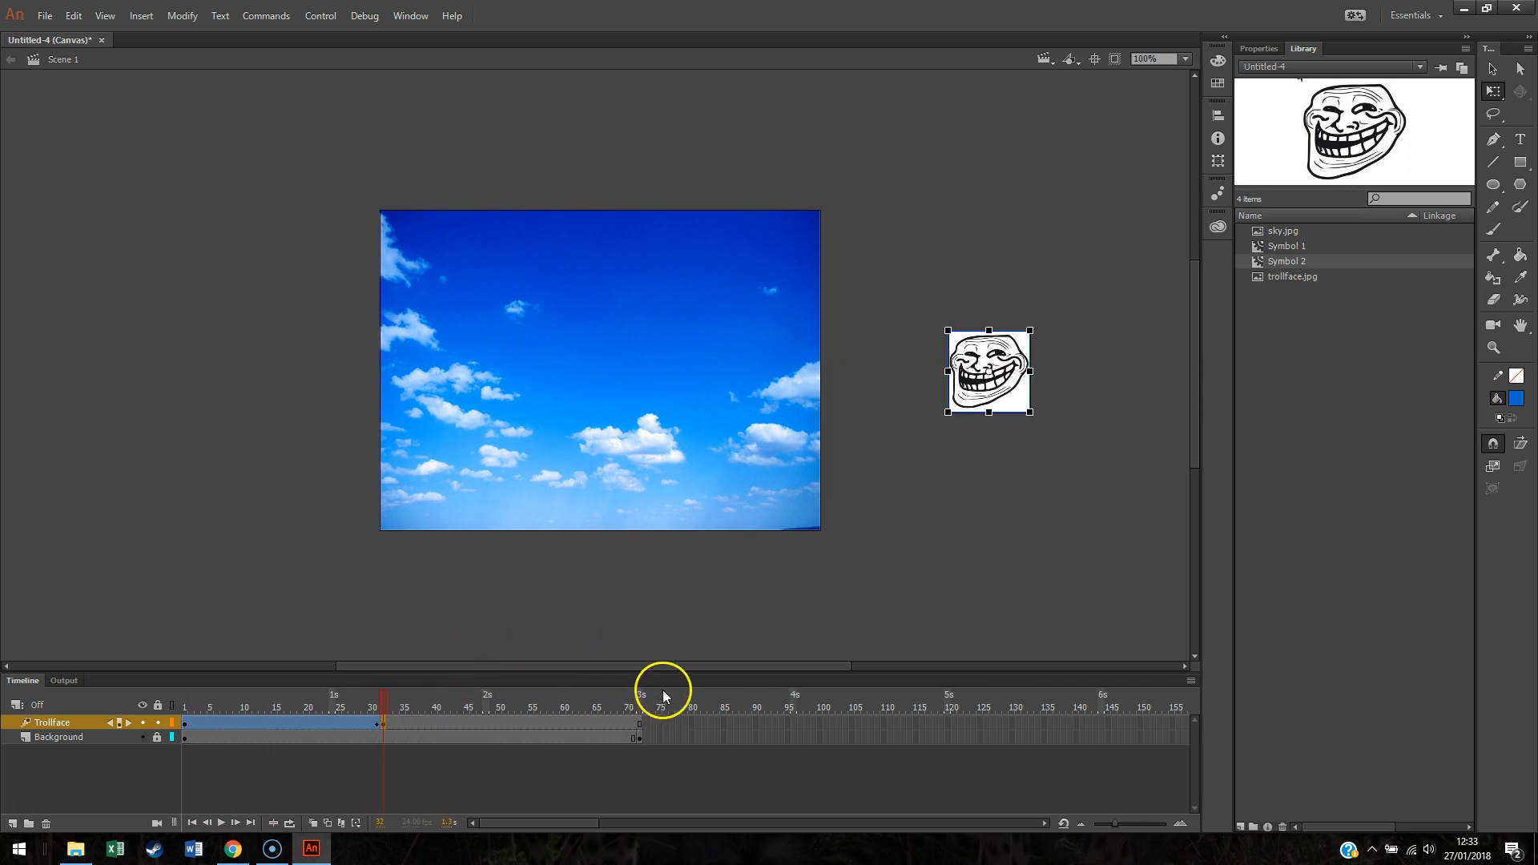
pyautogui.rightClick(384, 723)
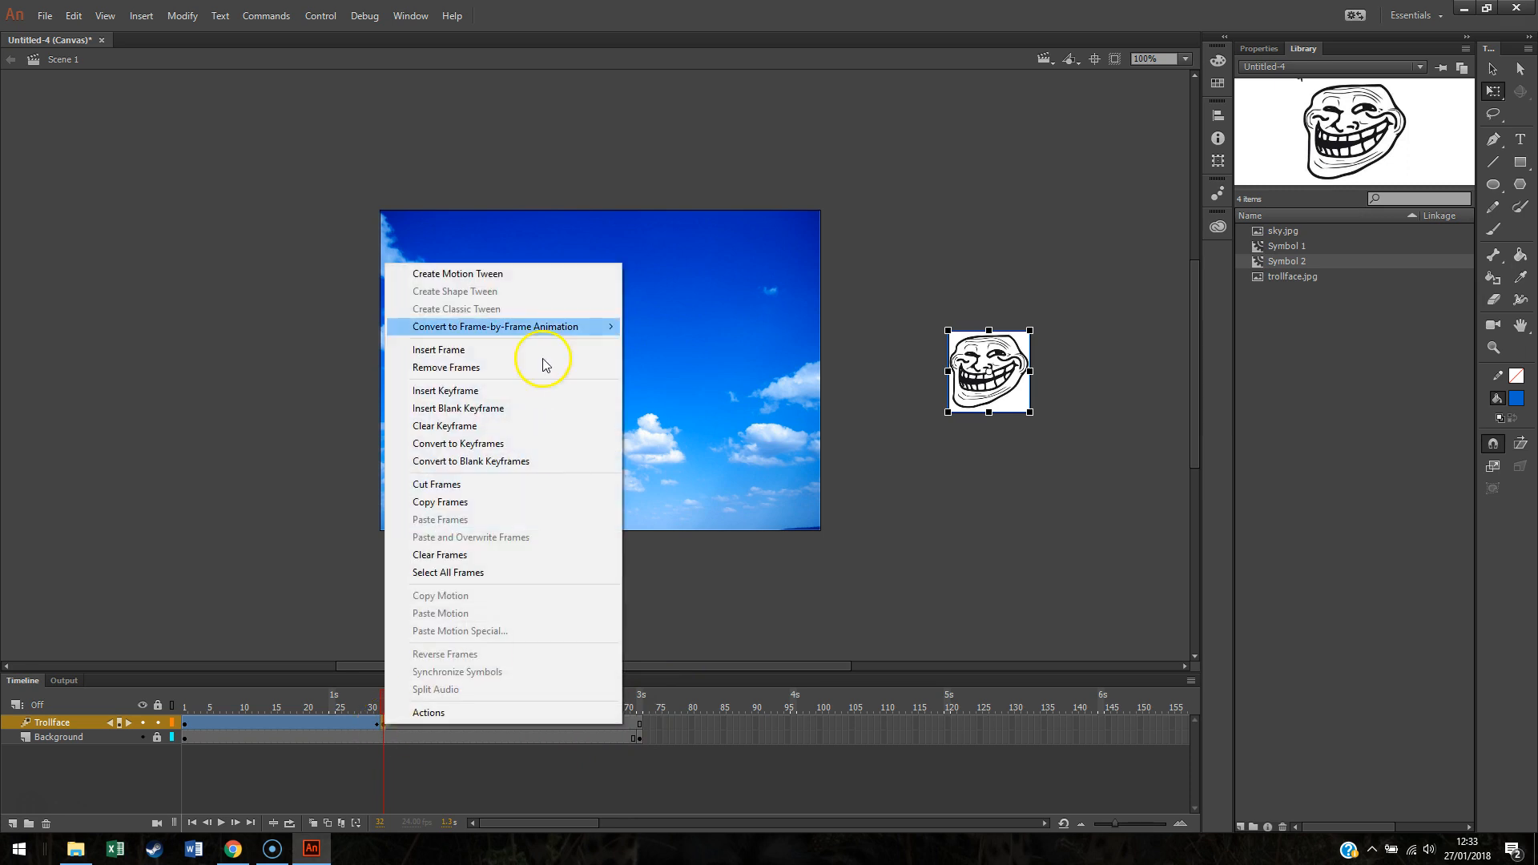
pyautogui.click(514, 273)
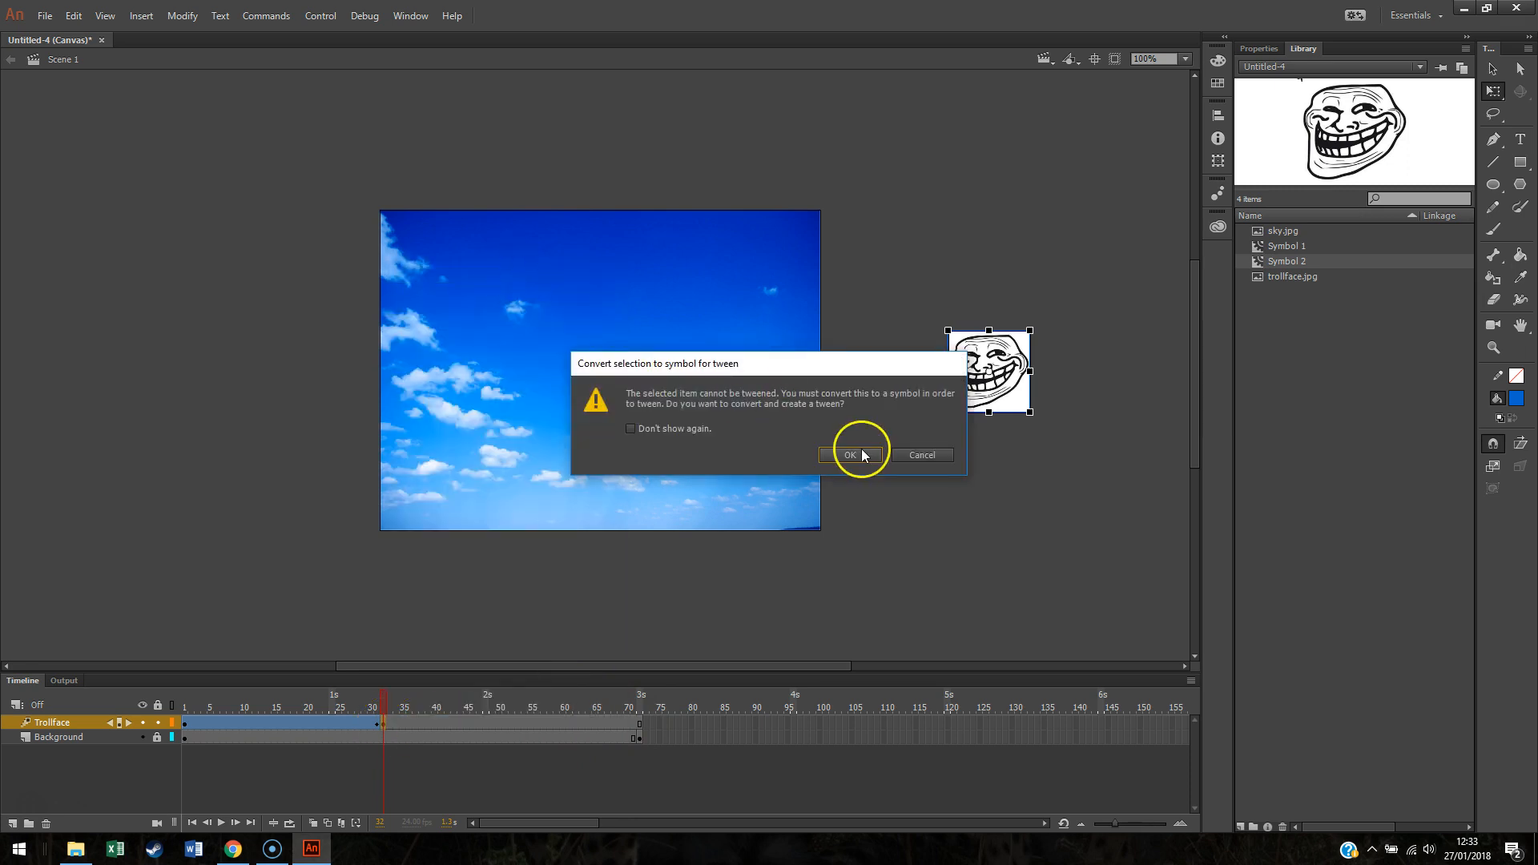
pyautogui.click(857, 449)
pyautogui.moveTo(993, 387); pyautogui.dragTo(283, 479)
pyautogui.click(638, 724)
pyautogui.moveTo(921, 397); pyautogui.dragTo(958, 390)
pyautogui.hotkey('ctrl', 'z')
pyautogui.hotkey('ctrl', 'z')
pyautogui.hotkey('ctrl', 'z')
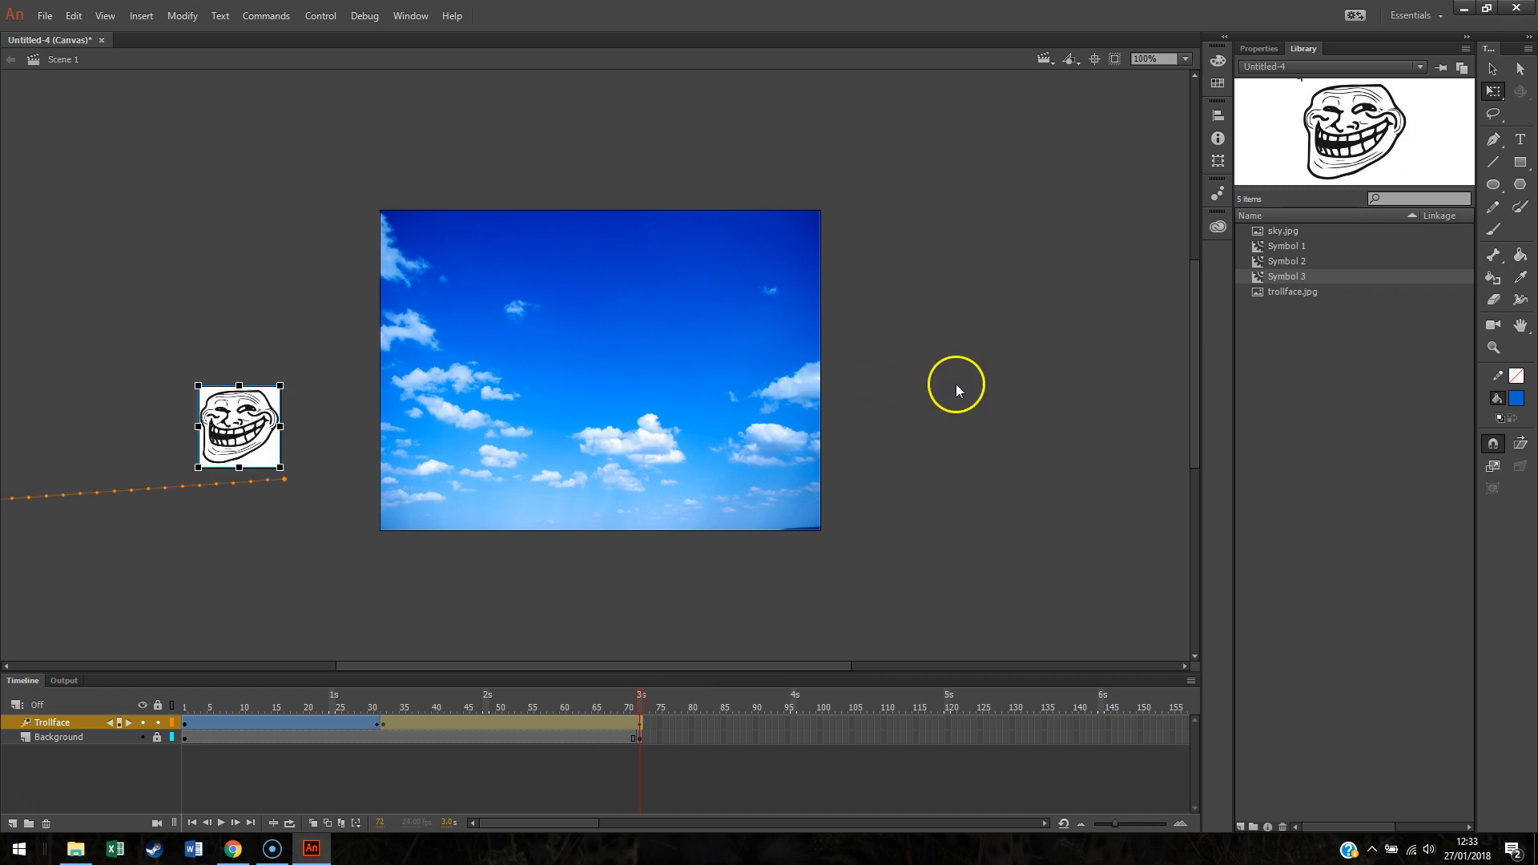
# Step: Move the trollface at frame 72 across to the pasteboard left of the stage, slightly lower than its start, and deselect it
pyautogui.moveTo(937, 383); pyautogui.dragTo(236, 474)
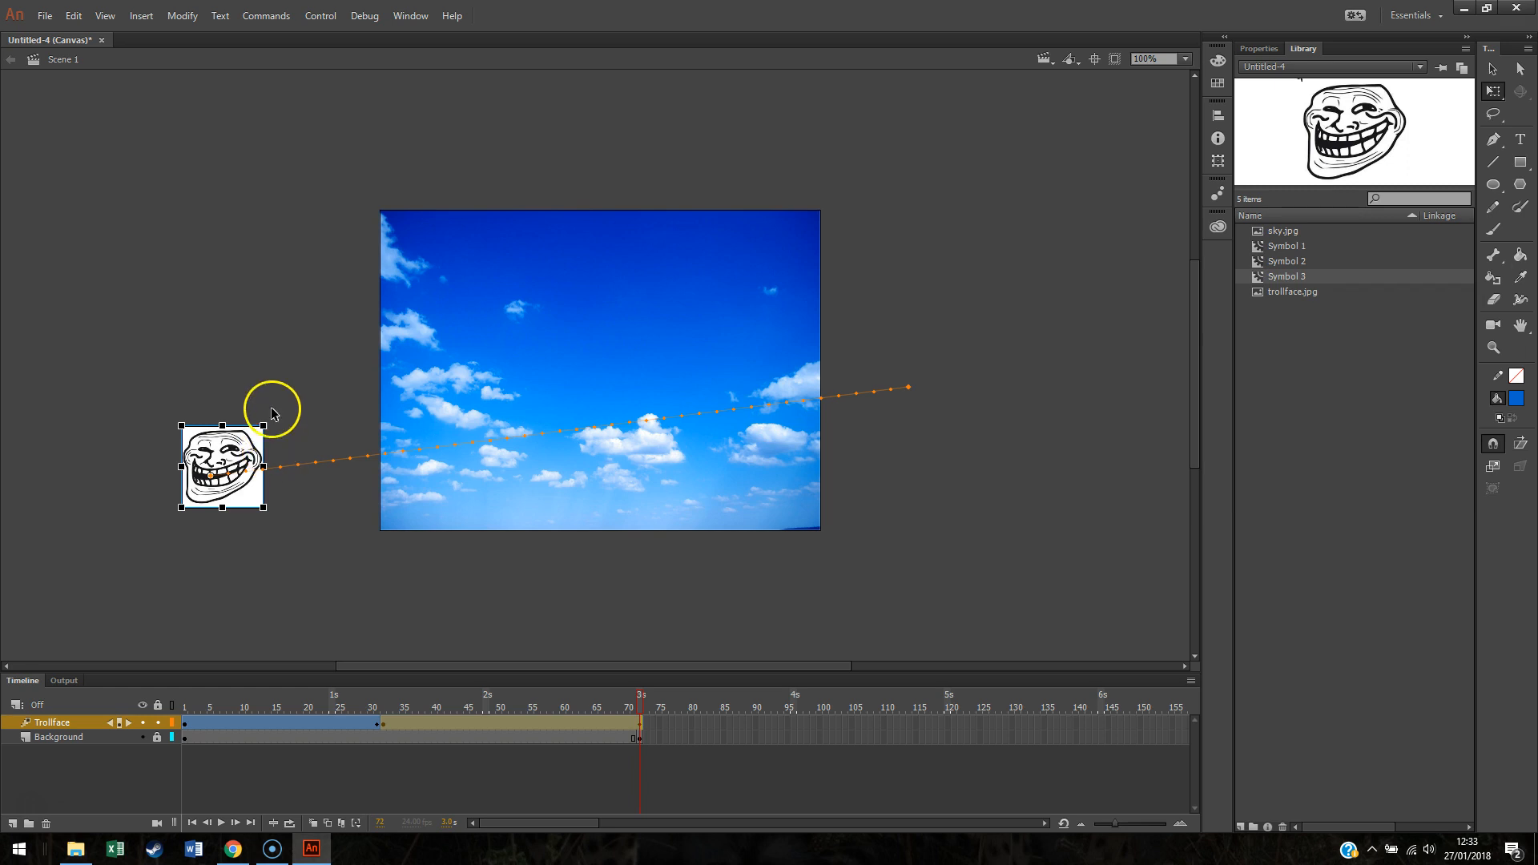
pyautogui.click(242, 232)
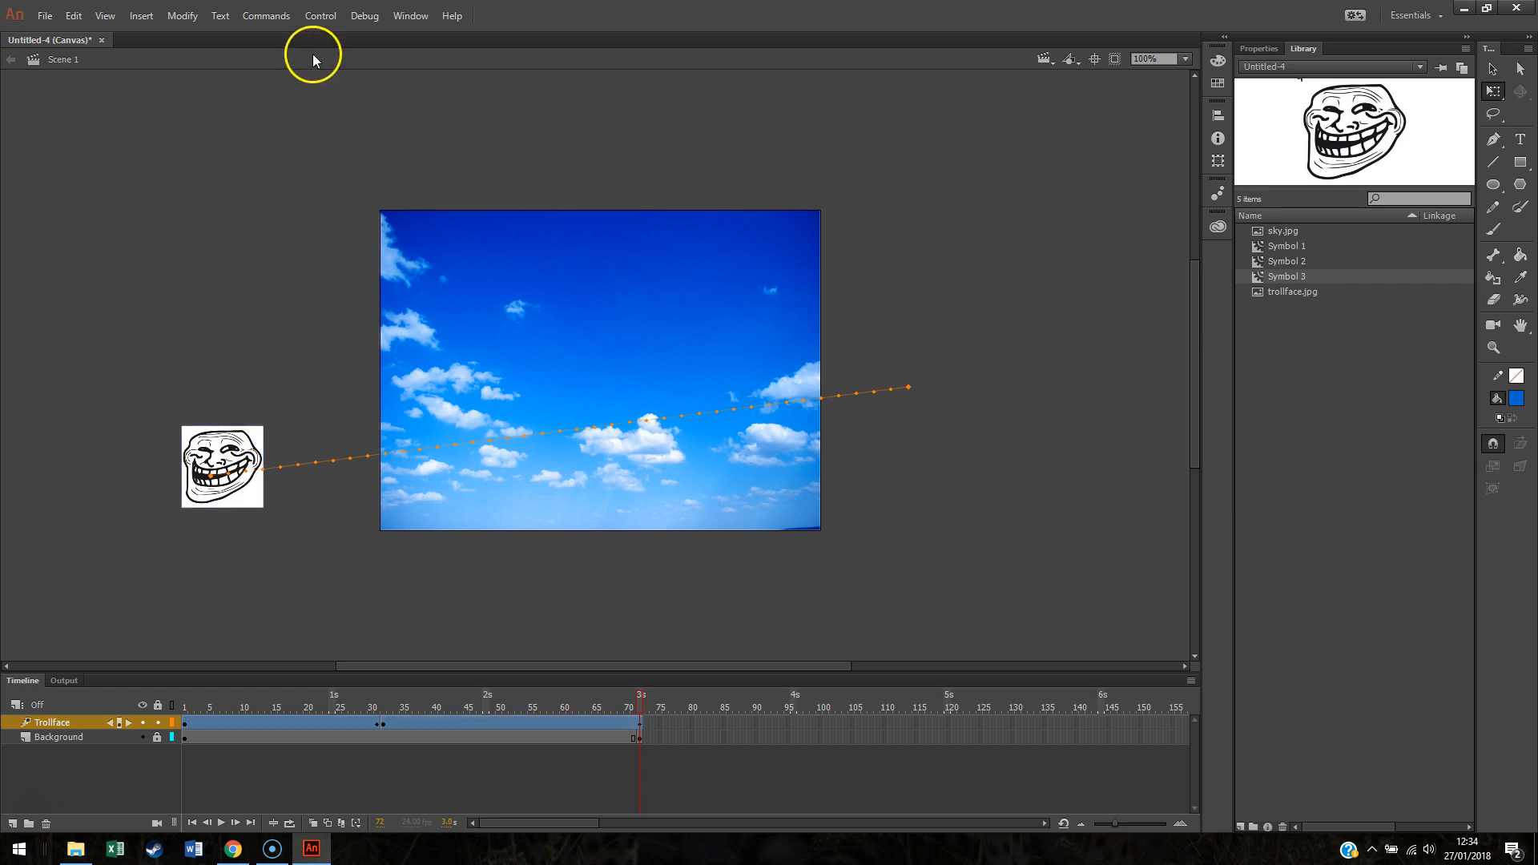
# Step: Test the animation in the browser, and return to the timeline in Animate
pyautogui.click(363, 23)
pyautogui.moveTo(321, 16)
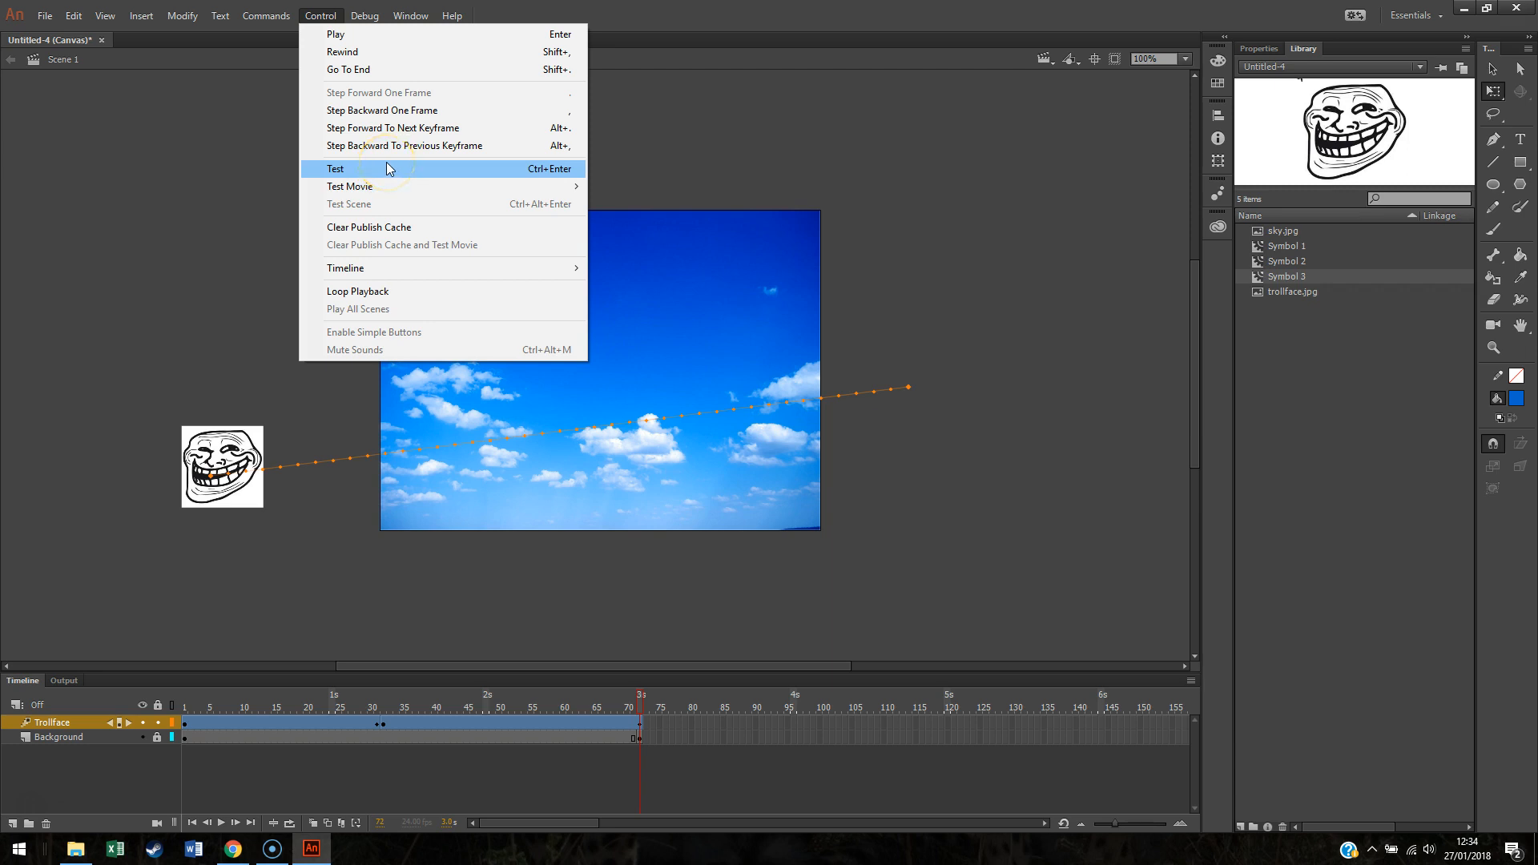
pyautogui.click(386, 164)
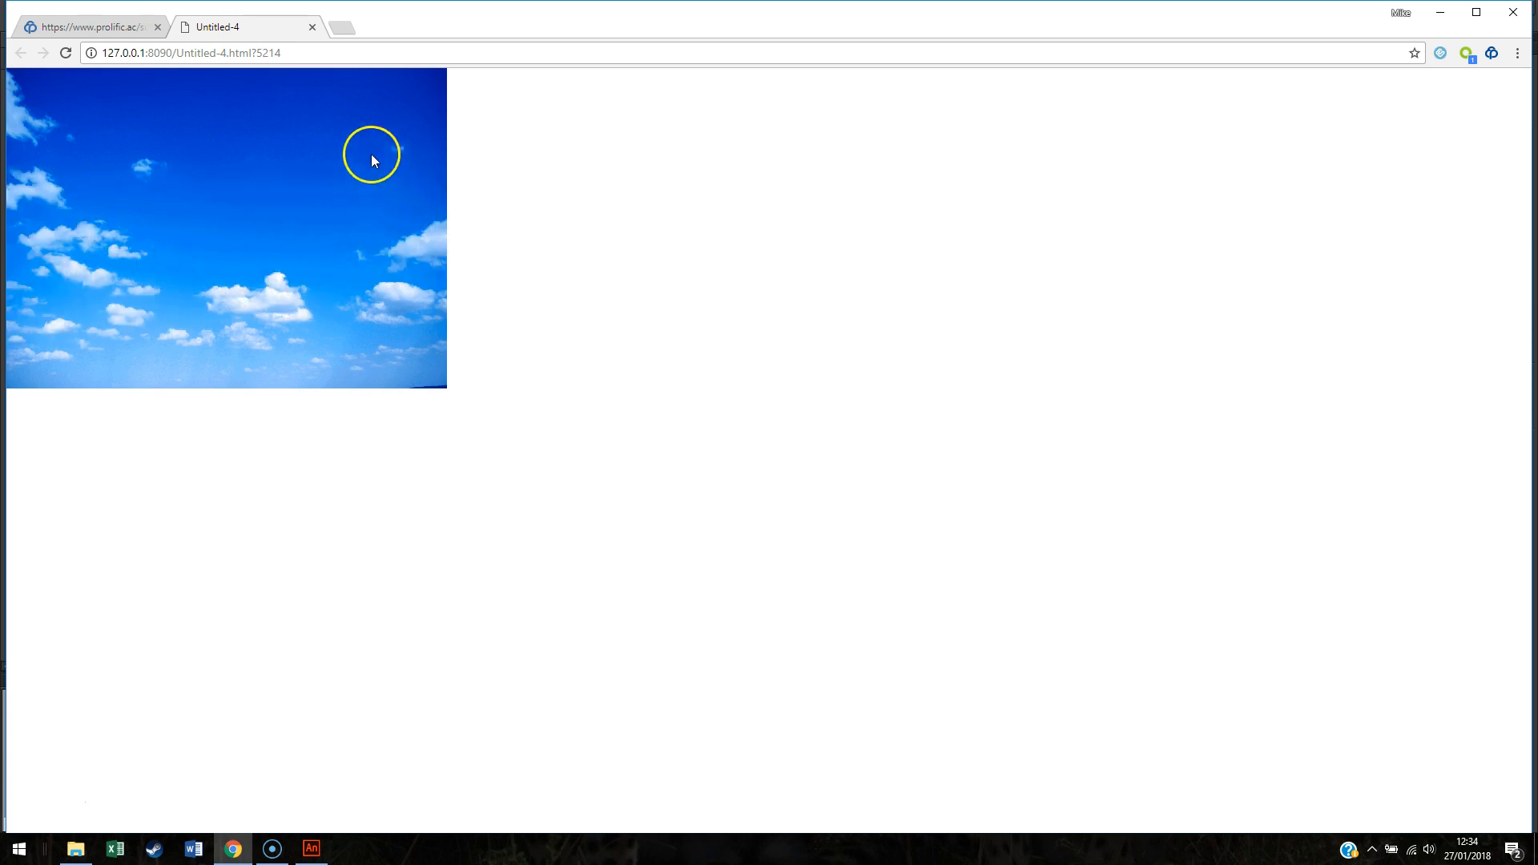
pyautogui.click(312, 848)
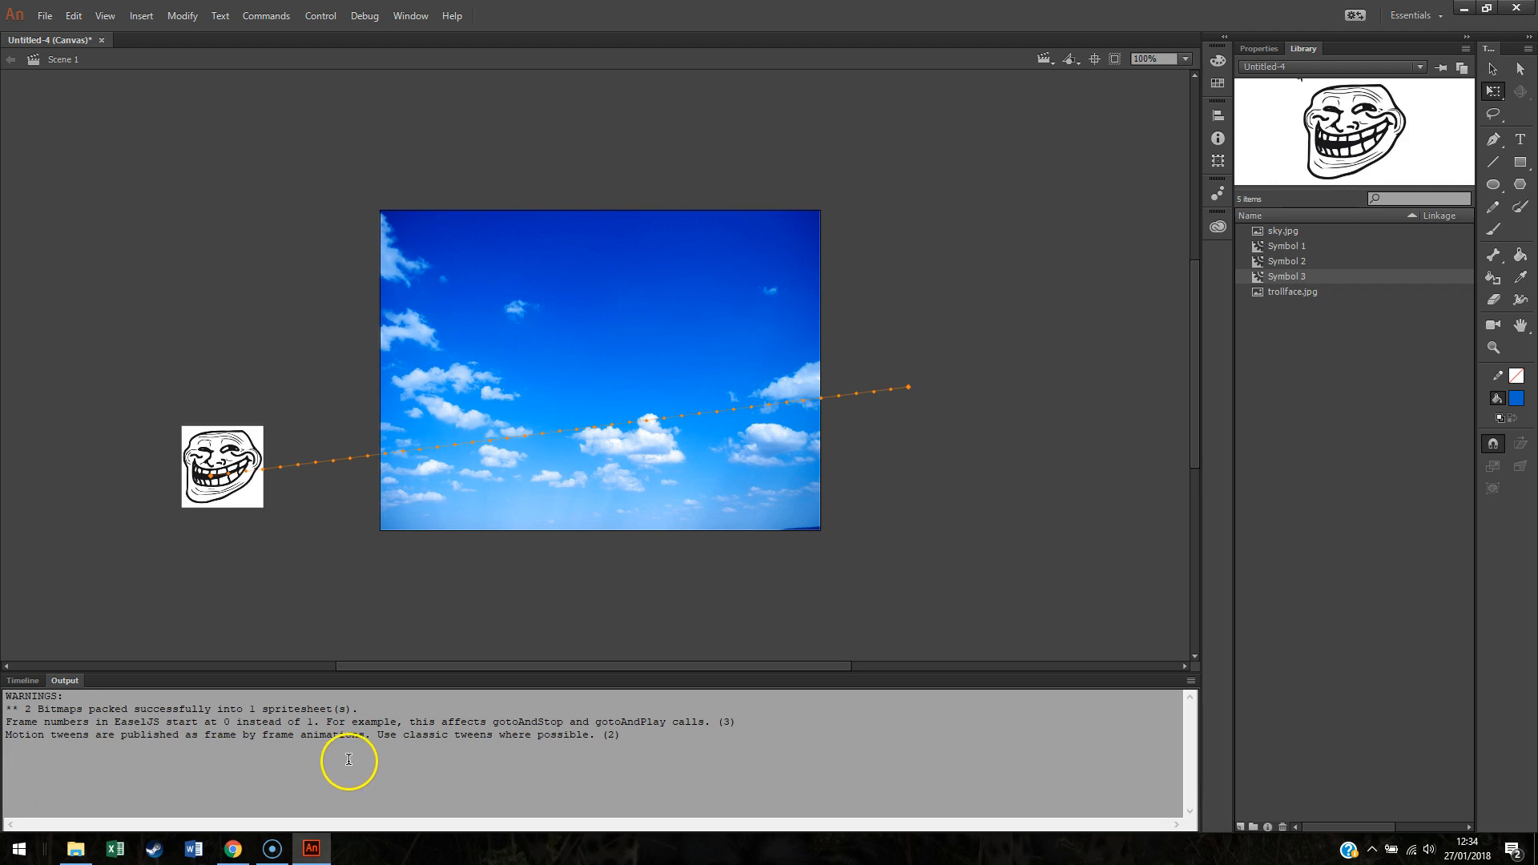
pyautogui.click(20, 680)
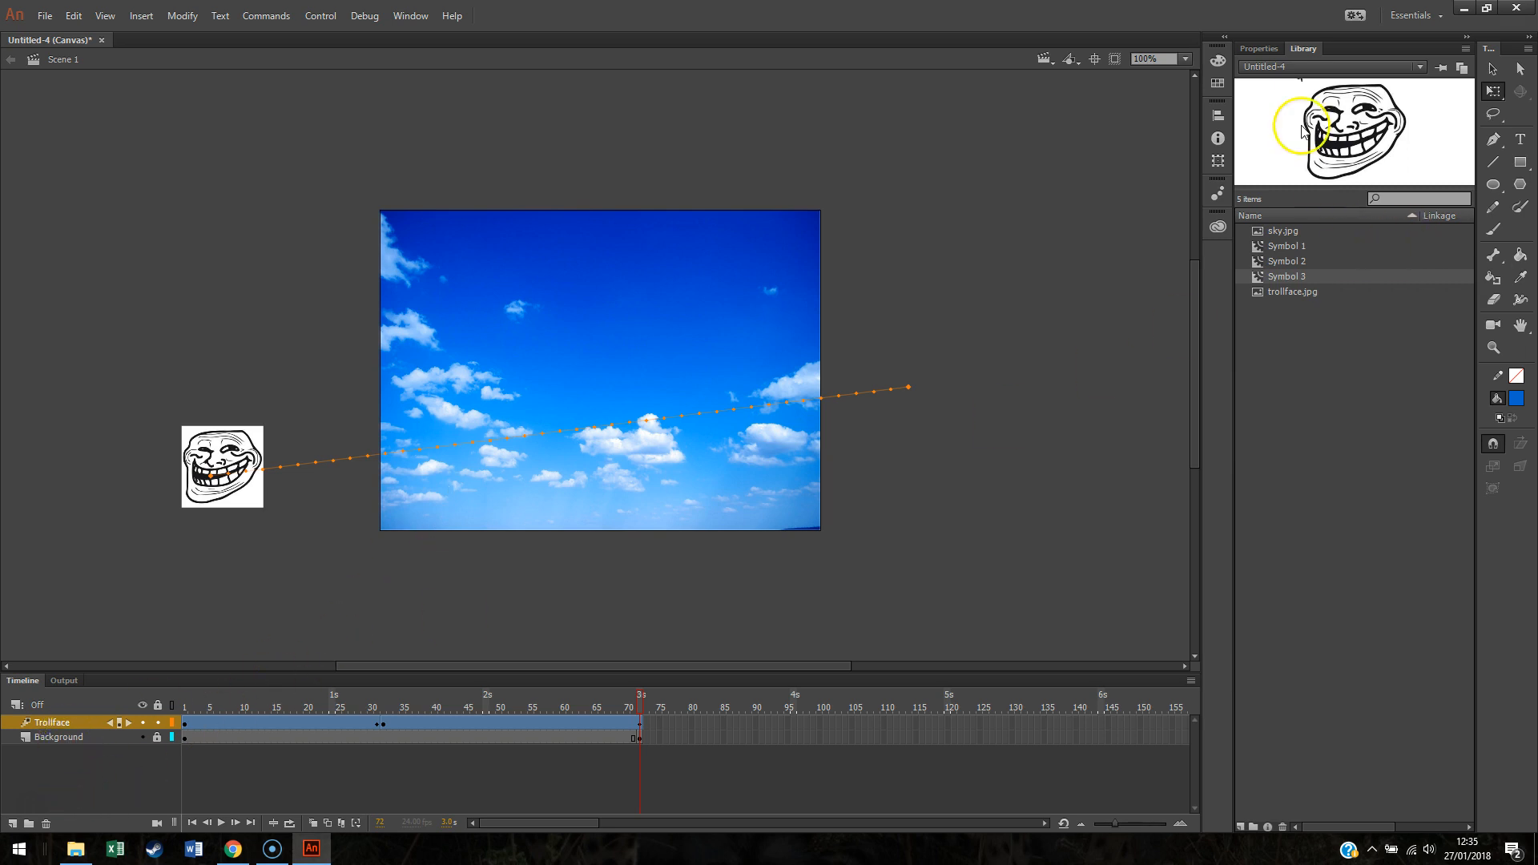
# Step: Open the document properties
pyautogui.click(1260, 47)
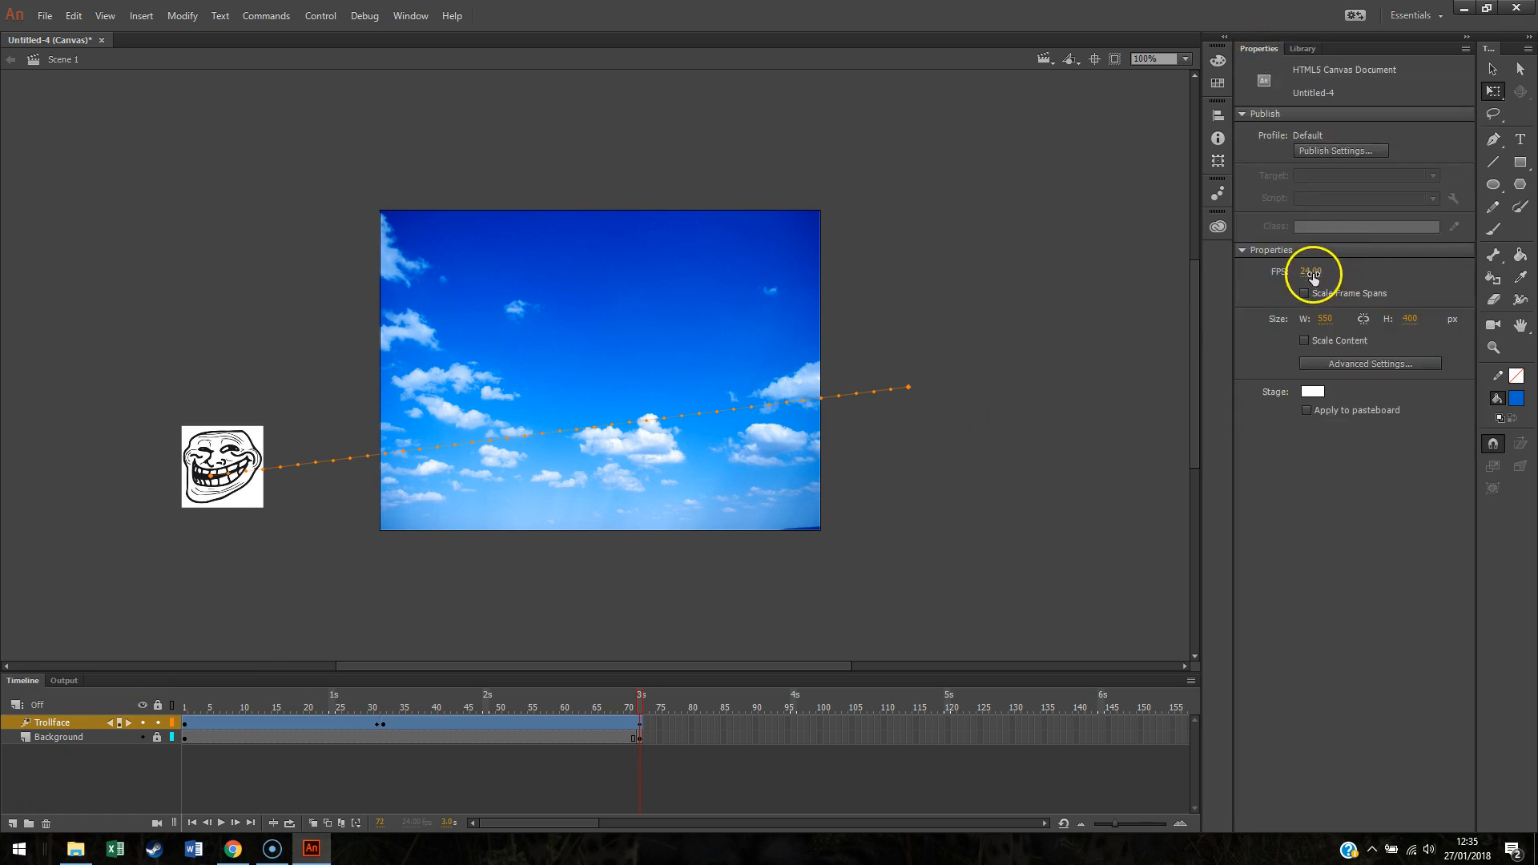